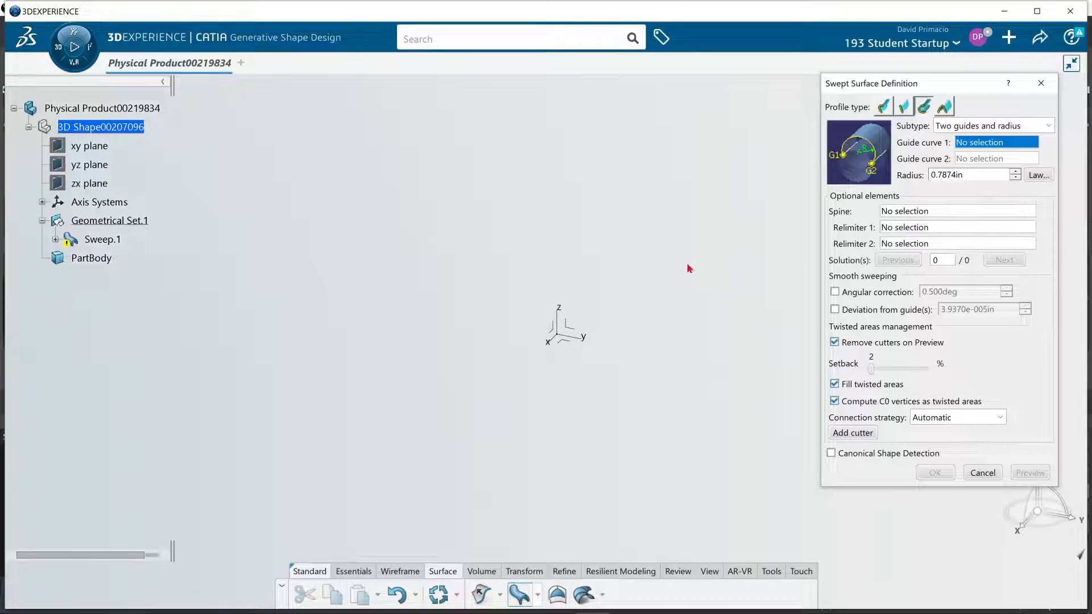
Switch to the browser, read the Two guides and radius help instructions on guide curves and radius, and return to CATIA
middle_drag(576, 442, 611, 409)
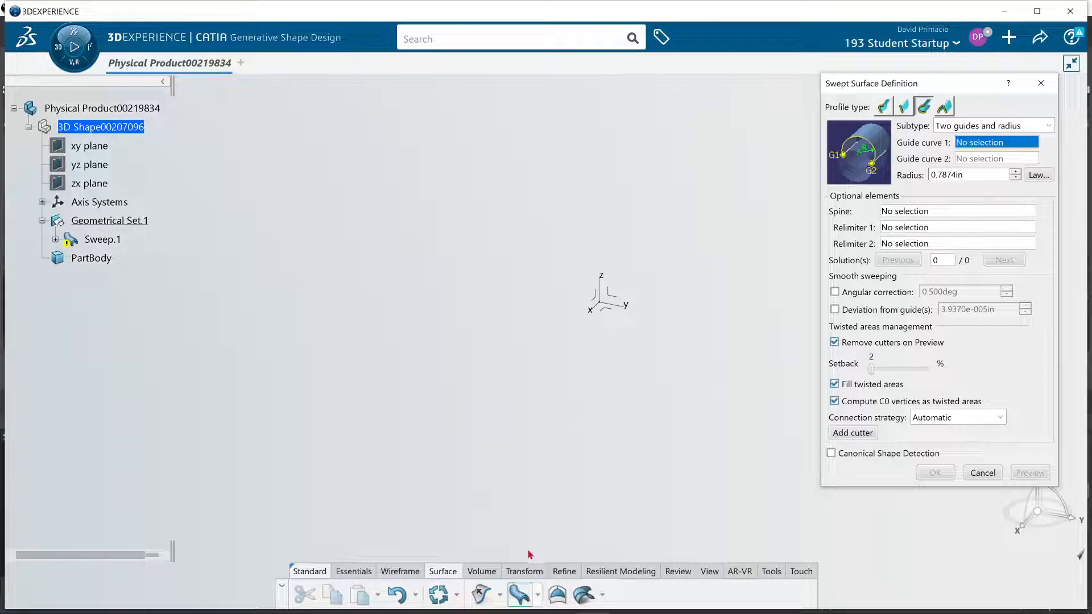
key(alt+Tab)
key(Tab)
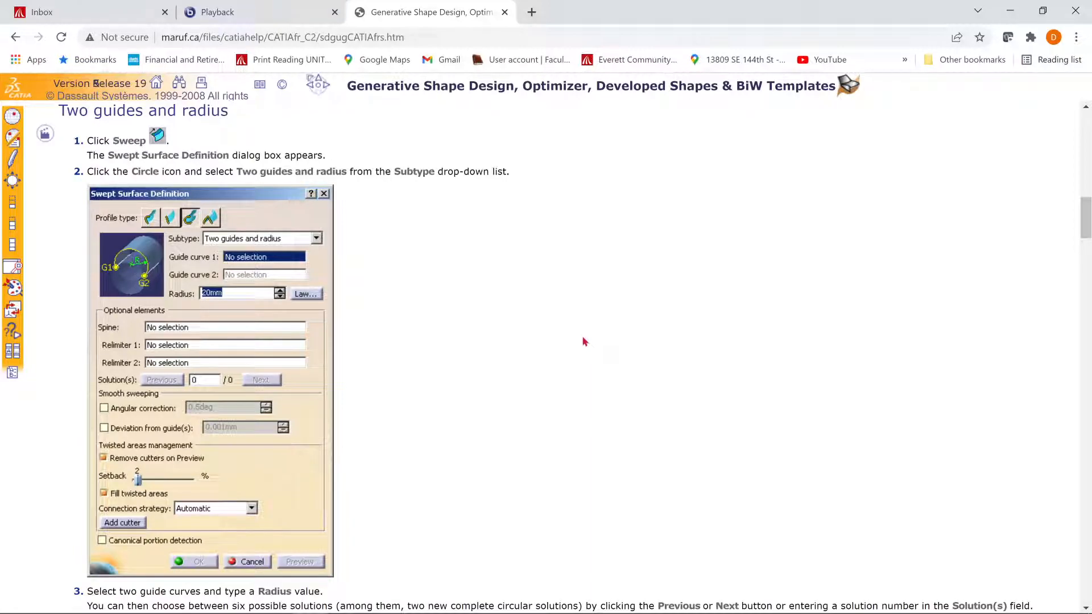
scroll(581, 336, down, 5)
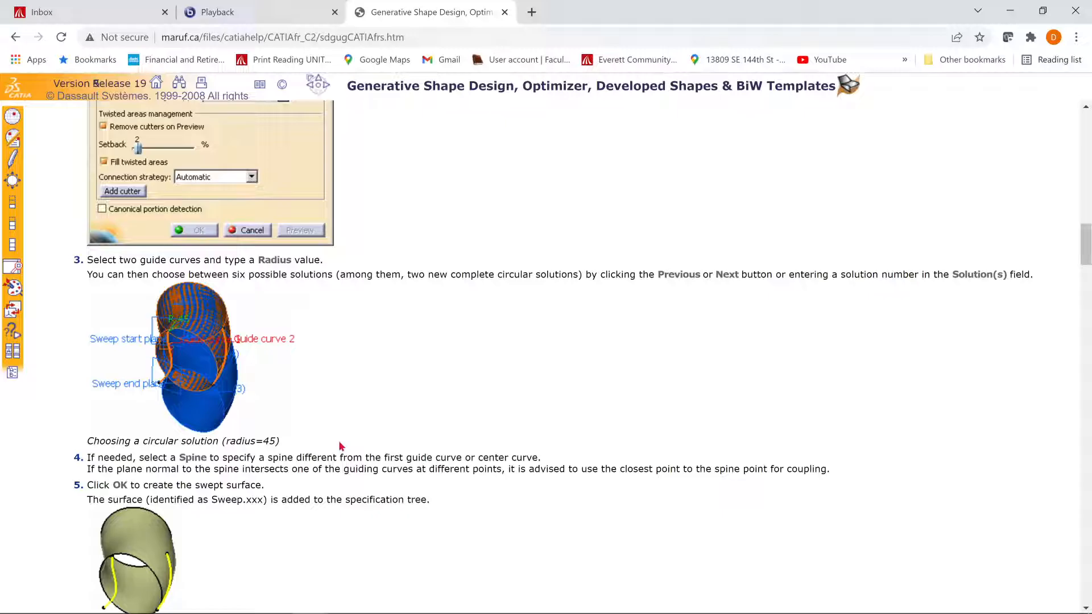
key(alt+Tab)
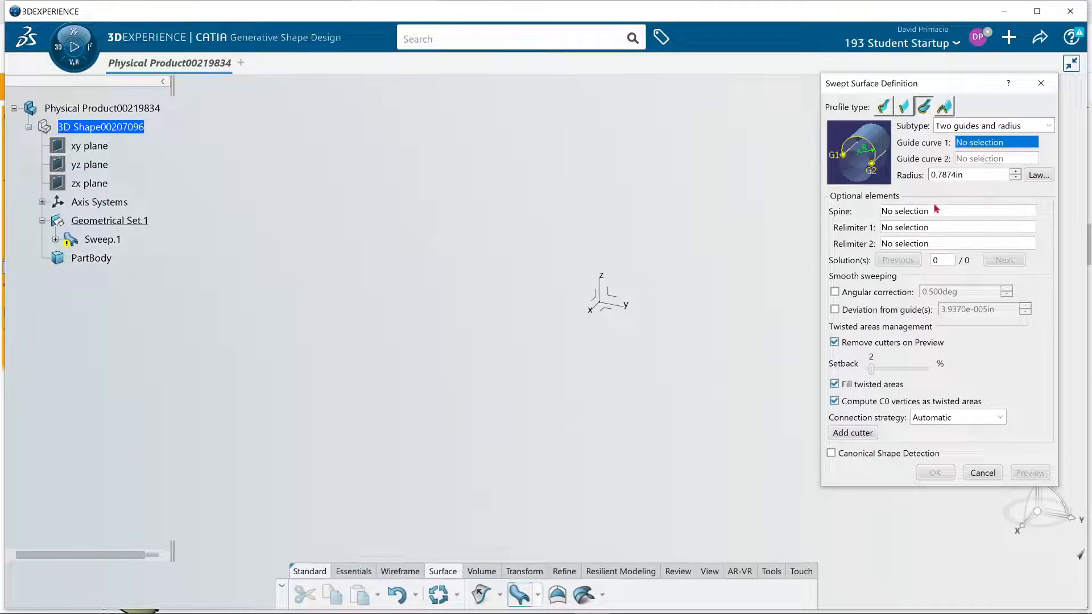
Start creating a spline as Guide curve 1 of the sweep and add four empty point rows to it
right_click(981, 148)
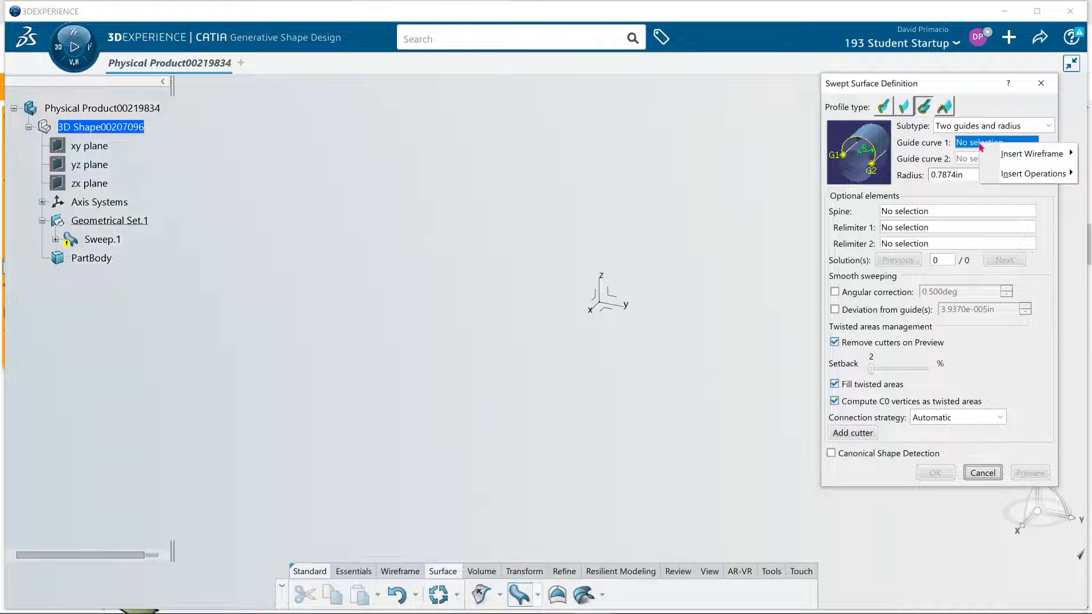
mouse_move(996, 155)
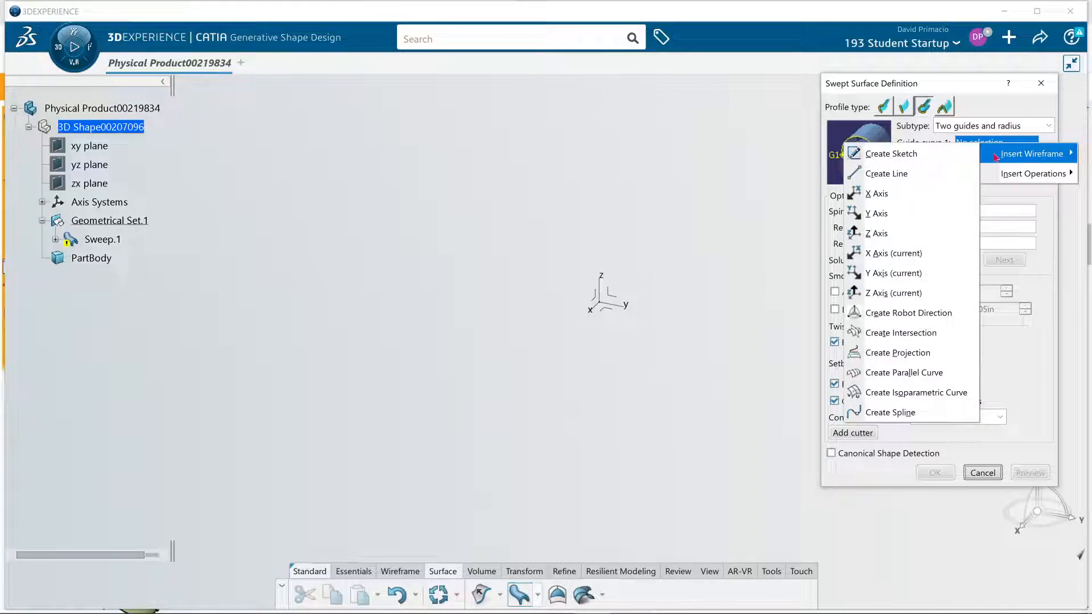
click(912, 414)
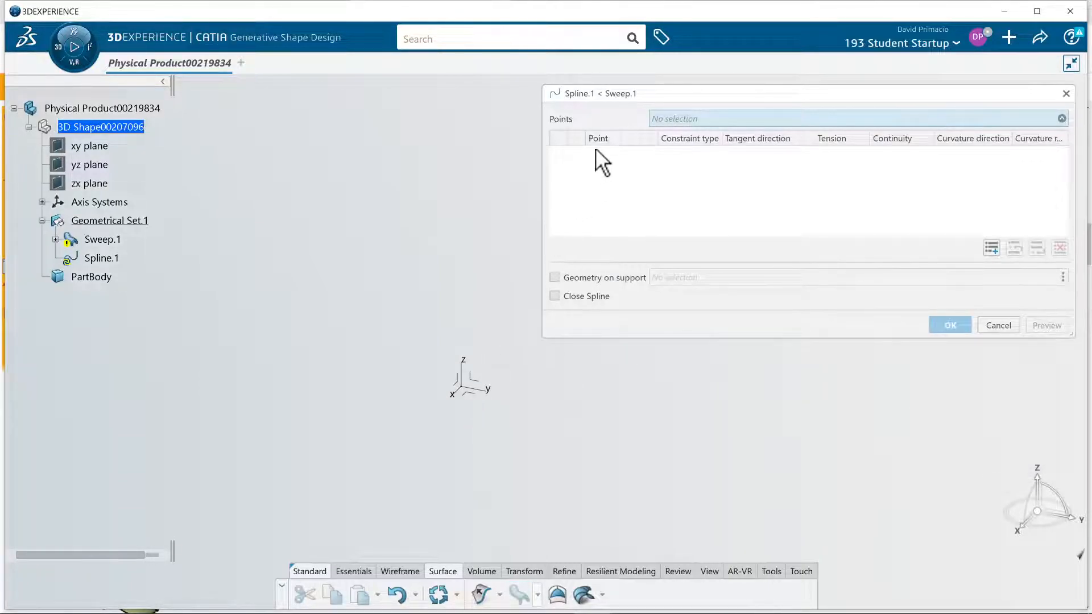
click(995, 251)
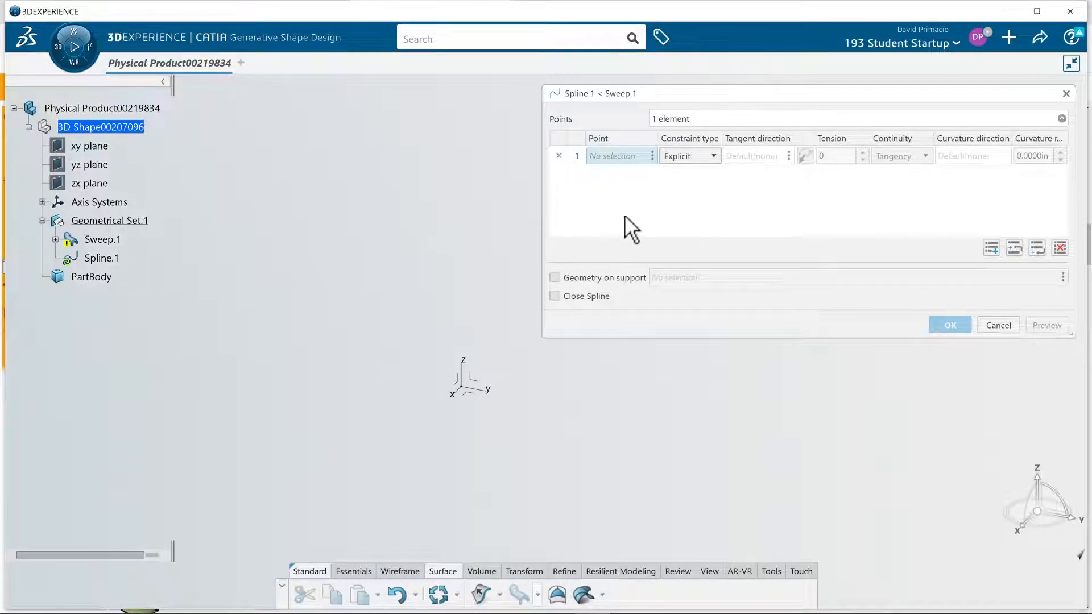
click(995, 249)
click(995, 249)
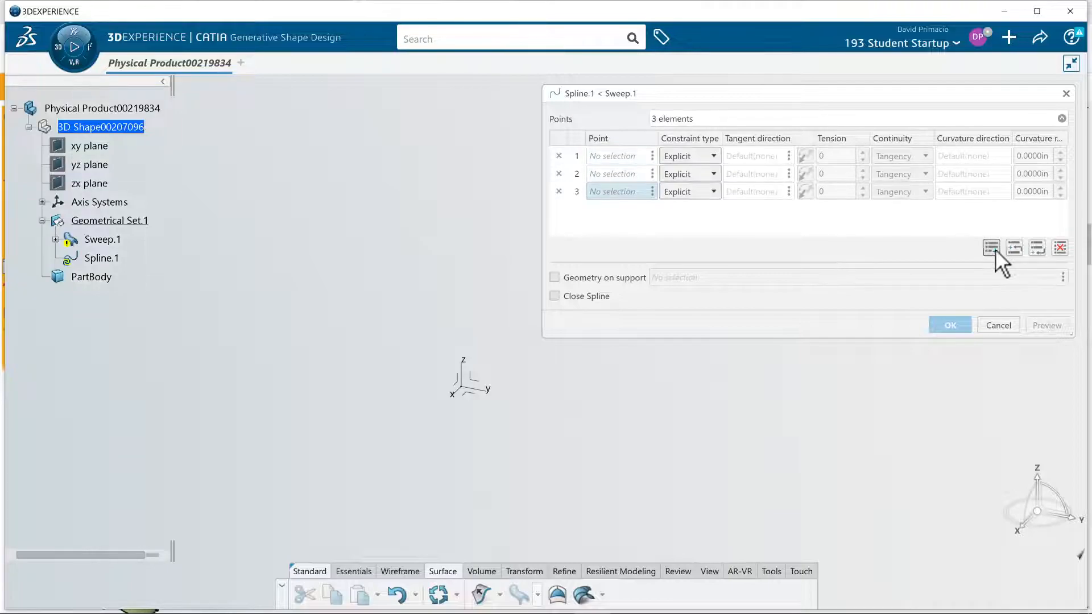
click(989, 248)
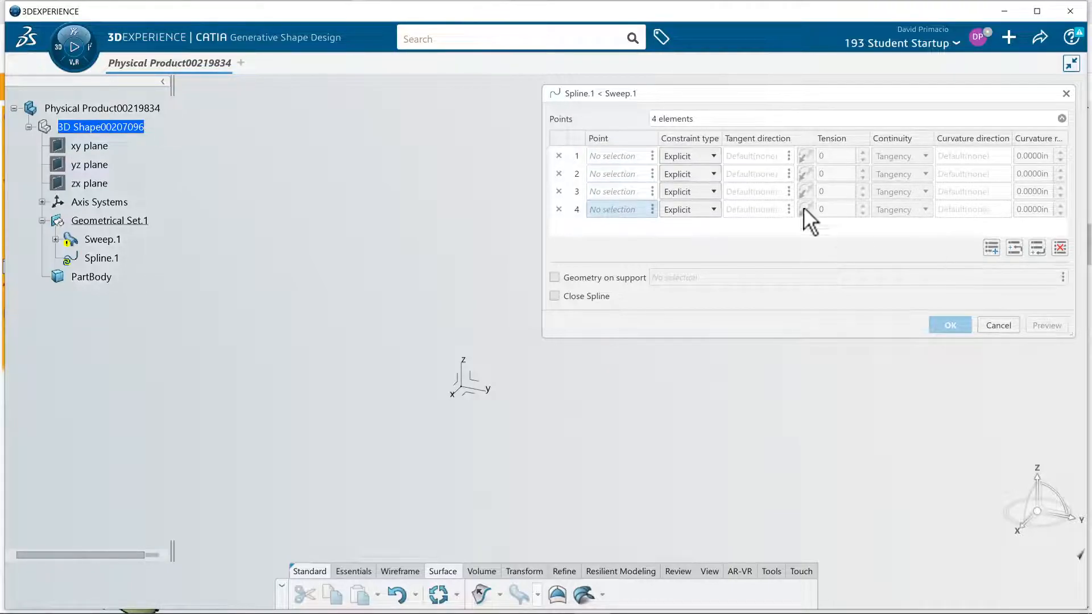
Create the spline's first point with the On plane type on the XY plane, at about H -1.47 in, V -1.86 in
click(623, 155)
right_click(619, 154)
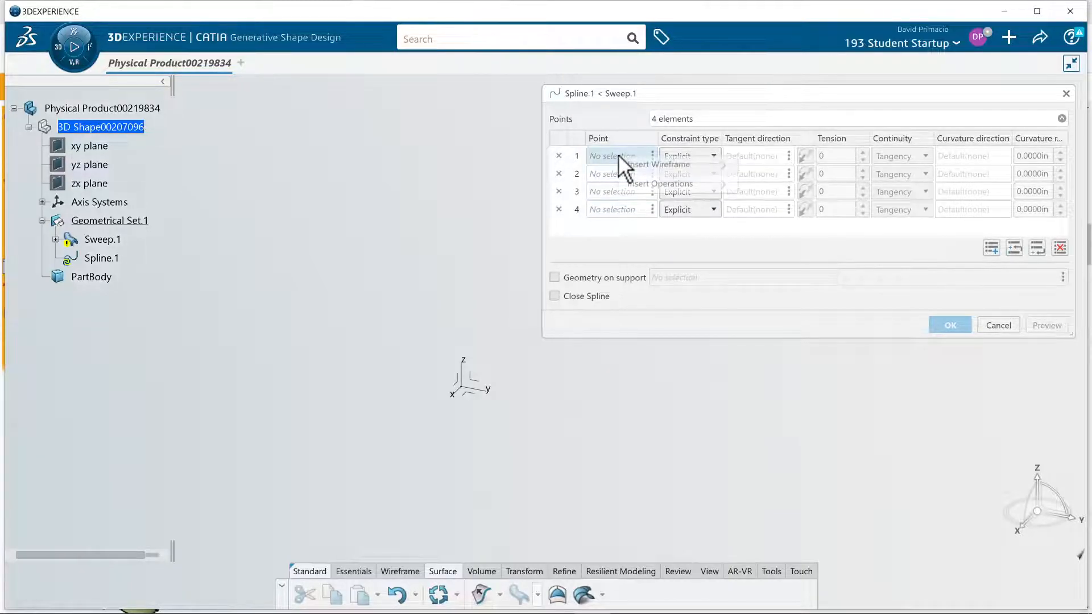
mouse_move(633, 164)
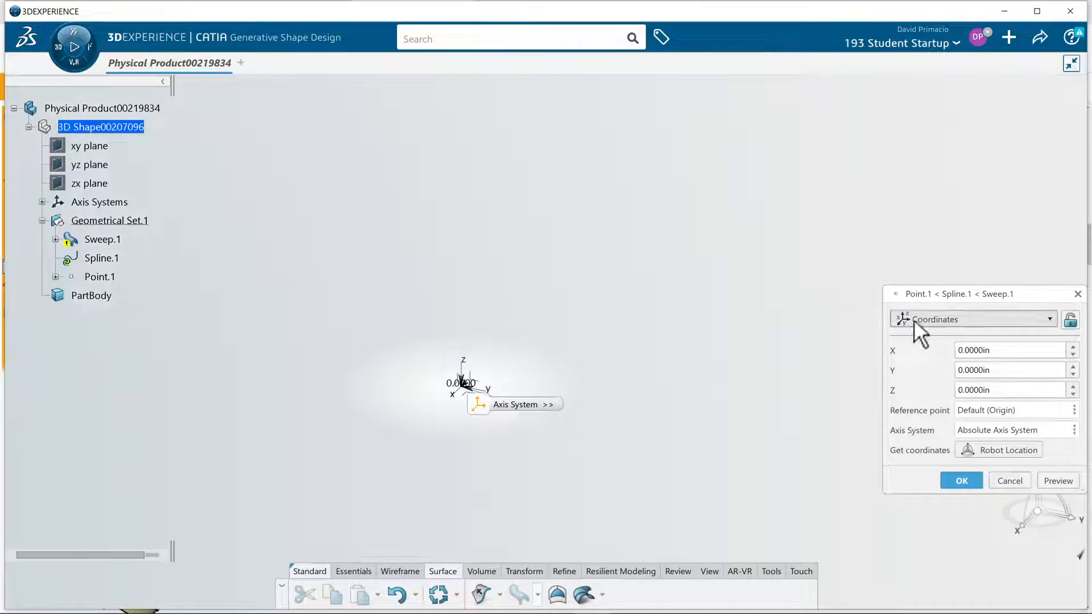
click(913, 320)
click(932, 373)
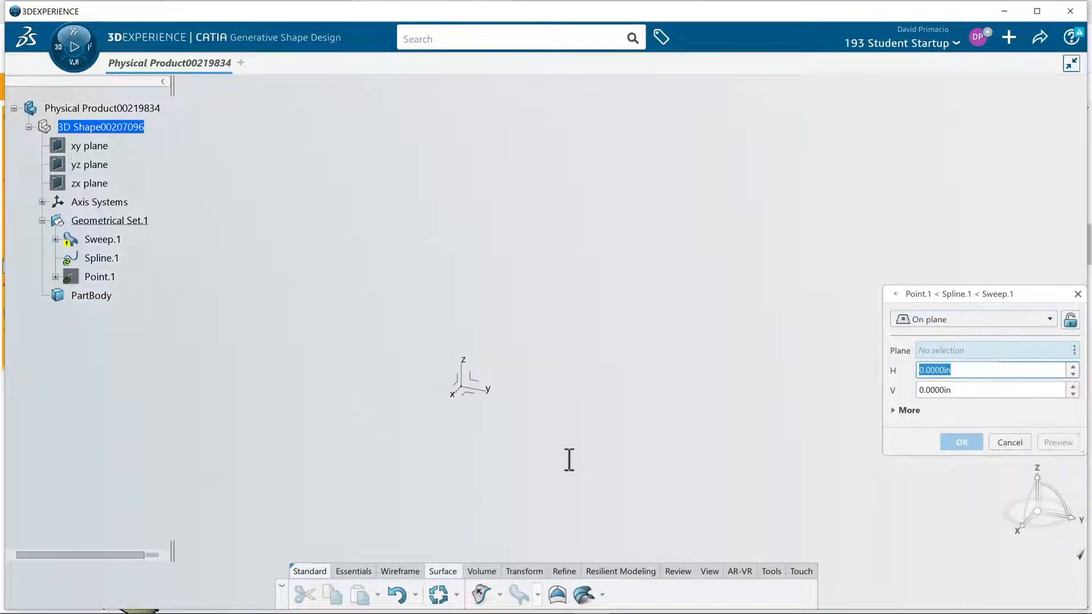
click(464, 396)
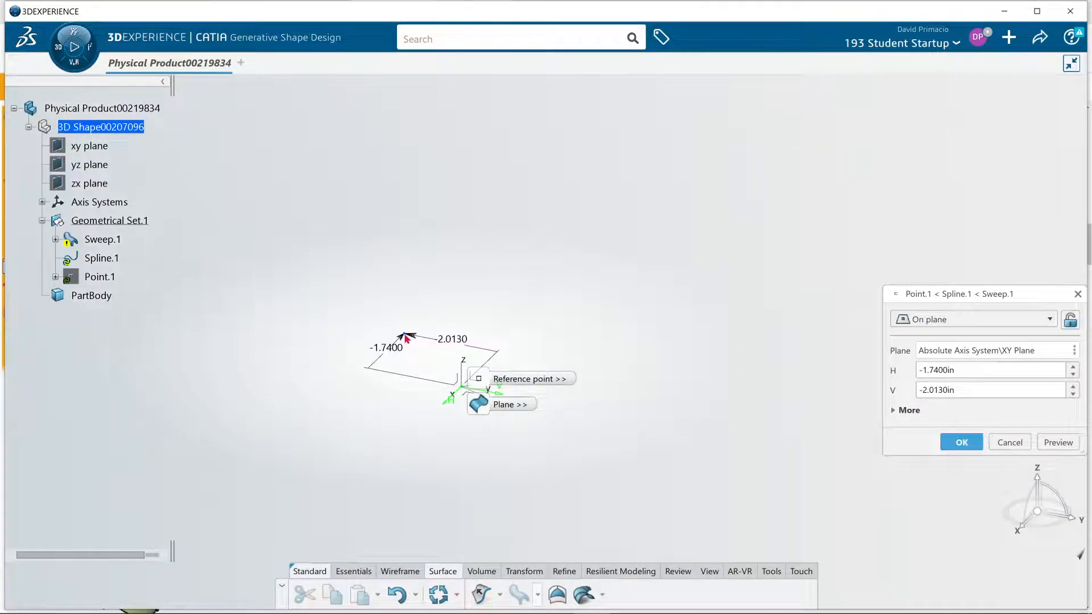
click(406, 345)
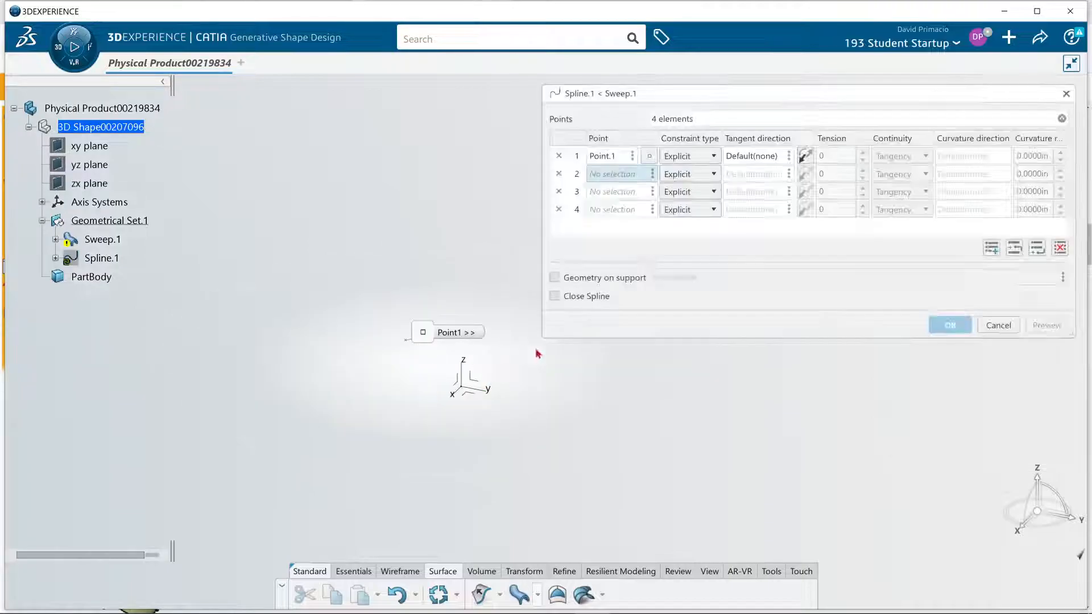
Create the spline's second point on the XY plane at about H -3.03 in, V -1.30 in
right_click(639, 175)
mouse_move(643, 183)
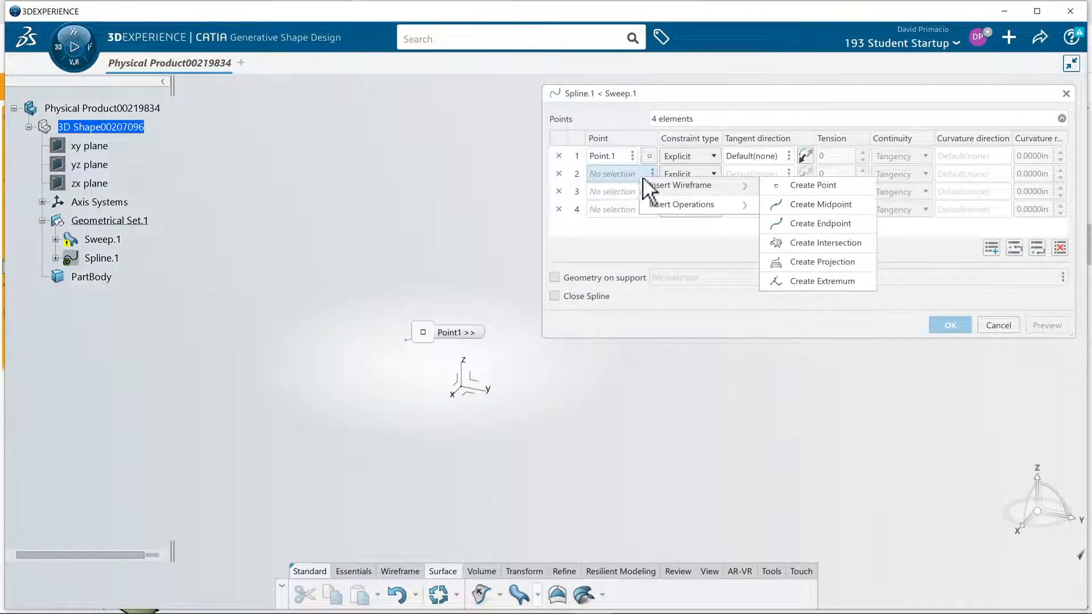
click(796, 187)
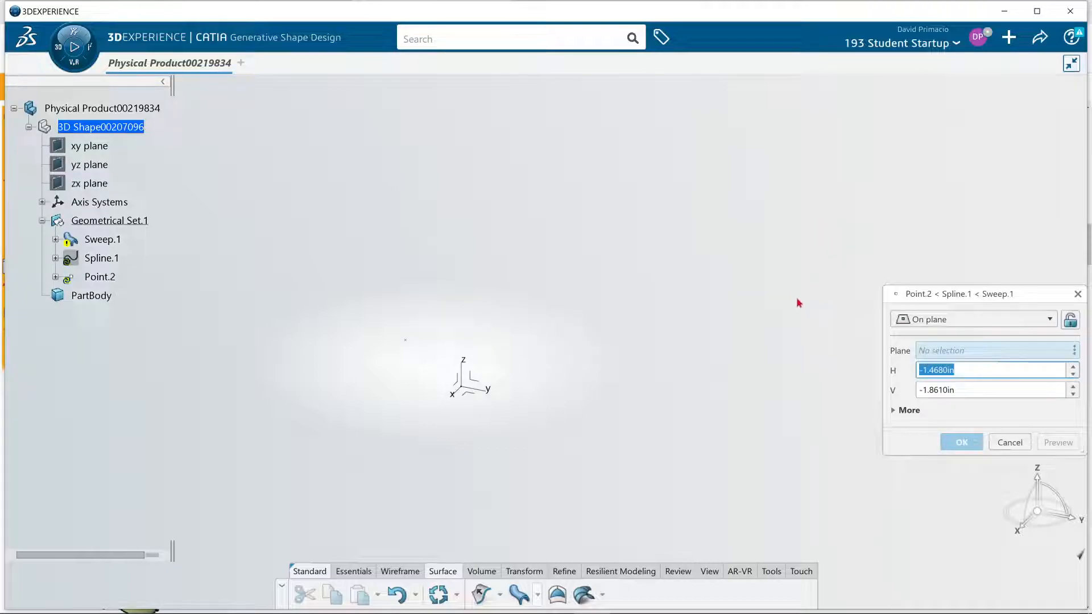
click(477, 401)
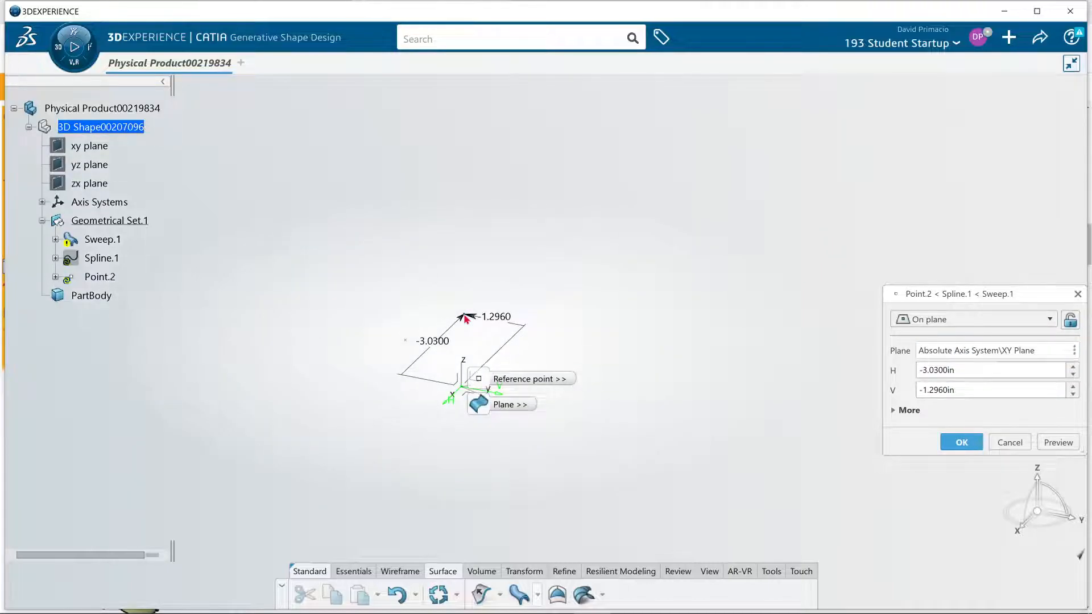
click(465, 315)
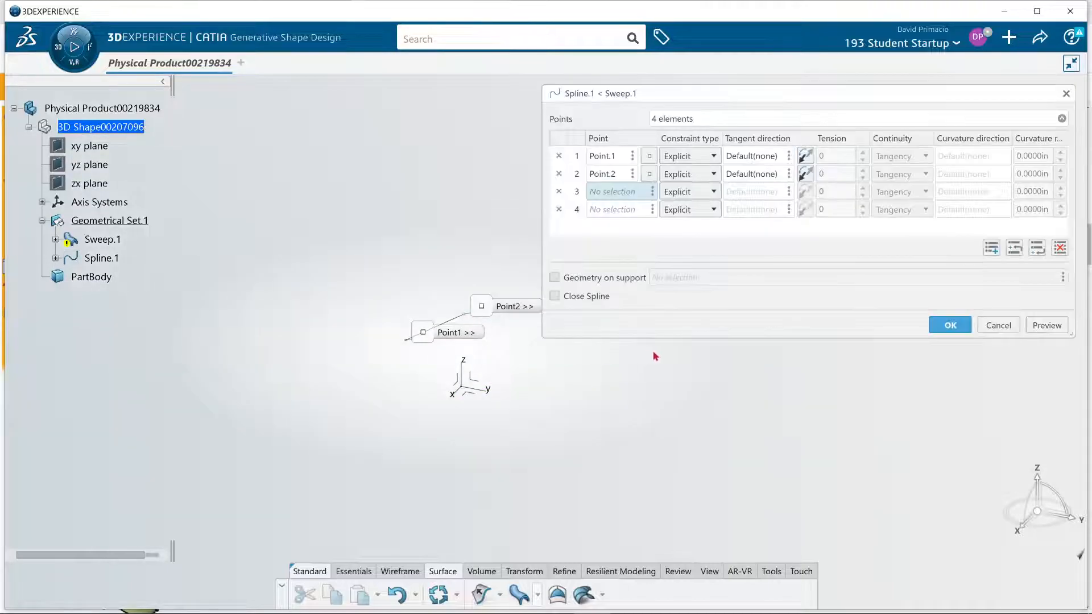
Create the spline's third point on the XY plane at about H -5.05 in, V -1.54 in
right_click(609, 191)
mouse_move(616, 199)
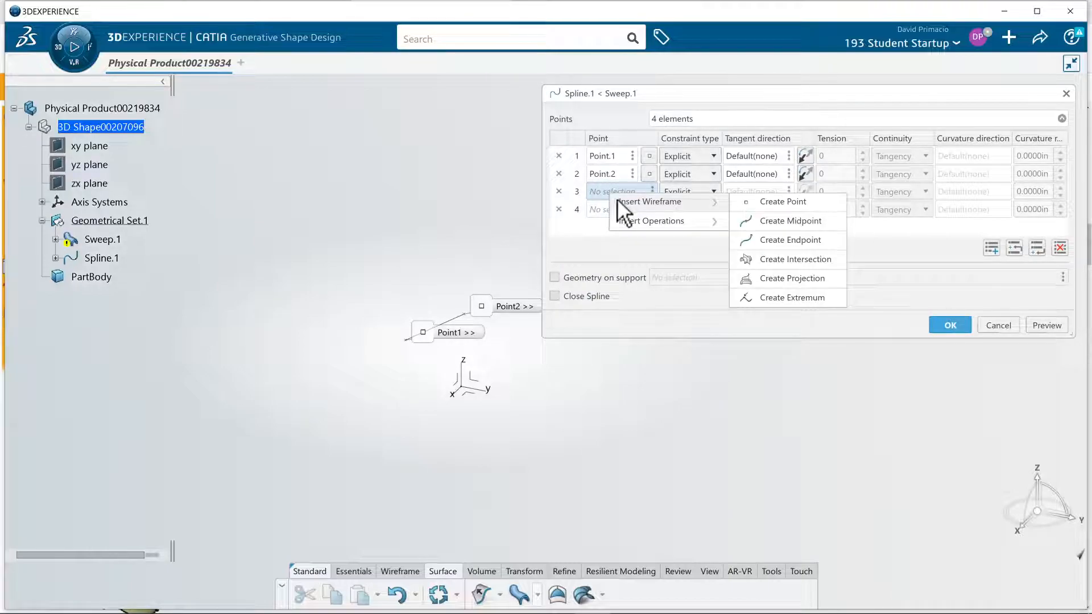
click(749, 202)
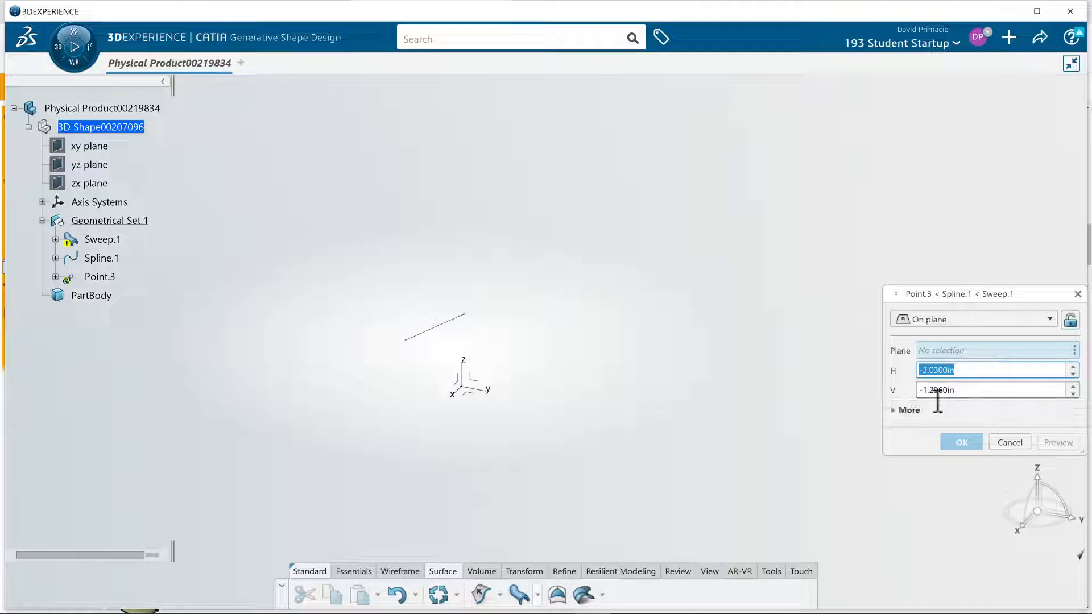
click(468, 394)
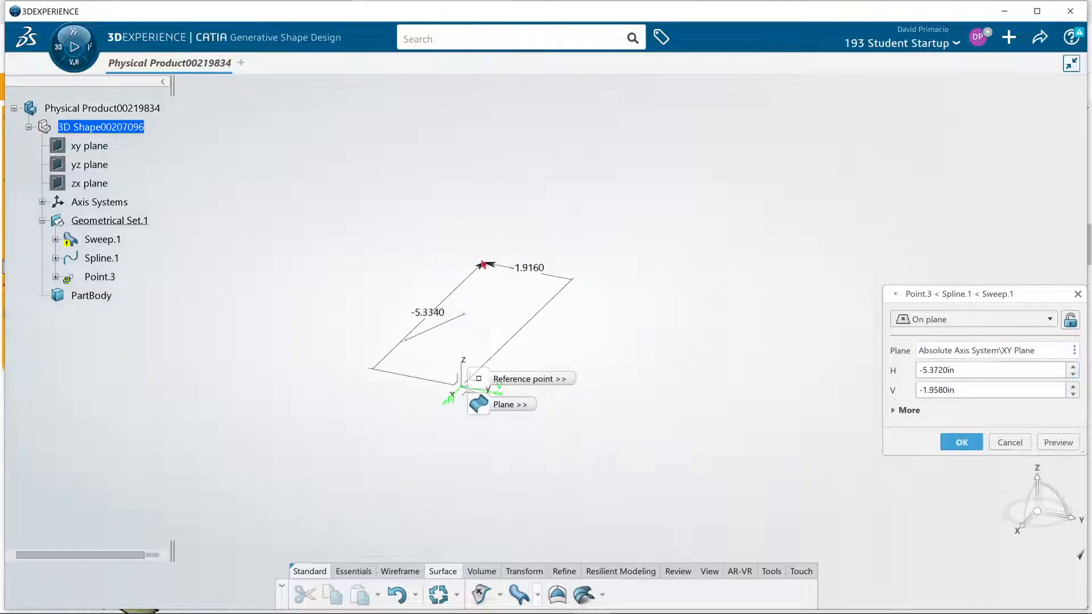
click(496, 271)
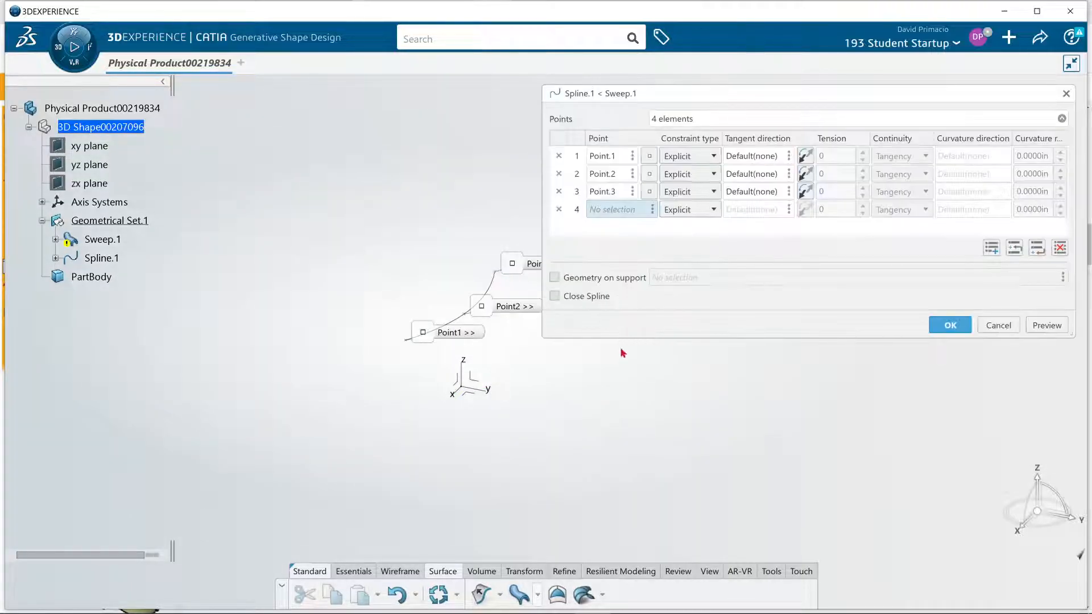
Create the spline's fourth point on the XY plane at about H -7.64 in, V -2.32 in
right_click(629, 209)
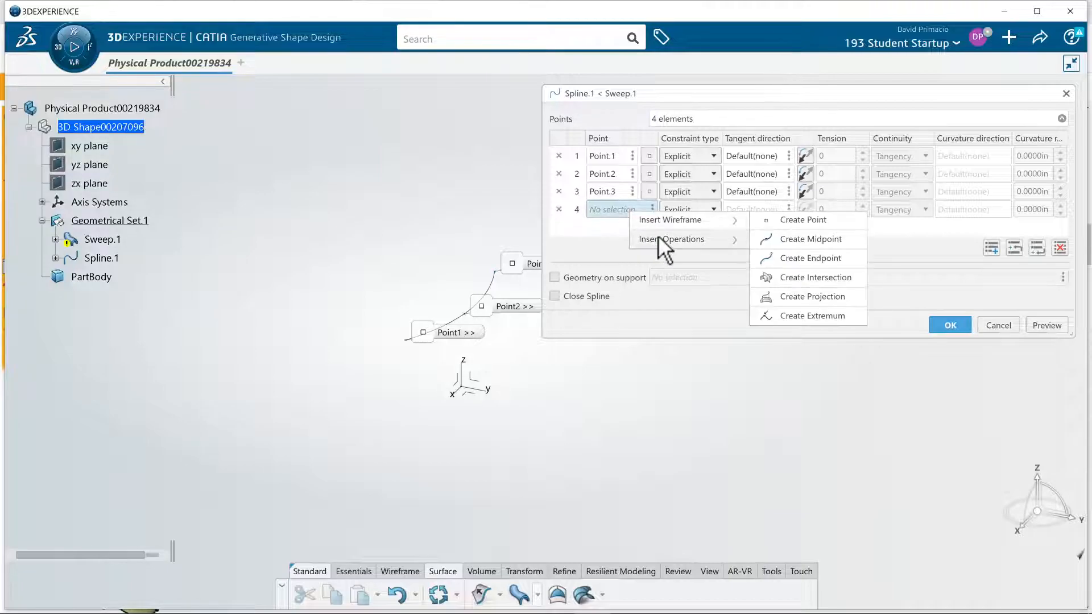
mouse_move(666, 218)
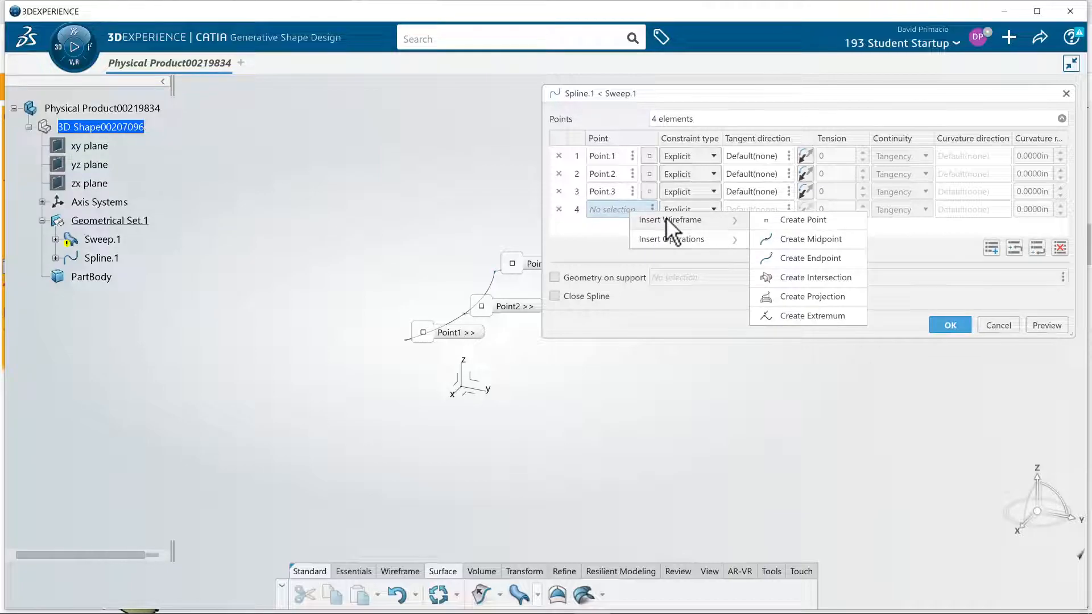
click(786, 223)
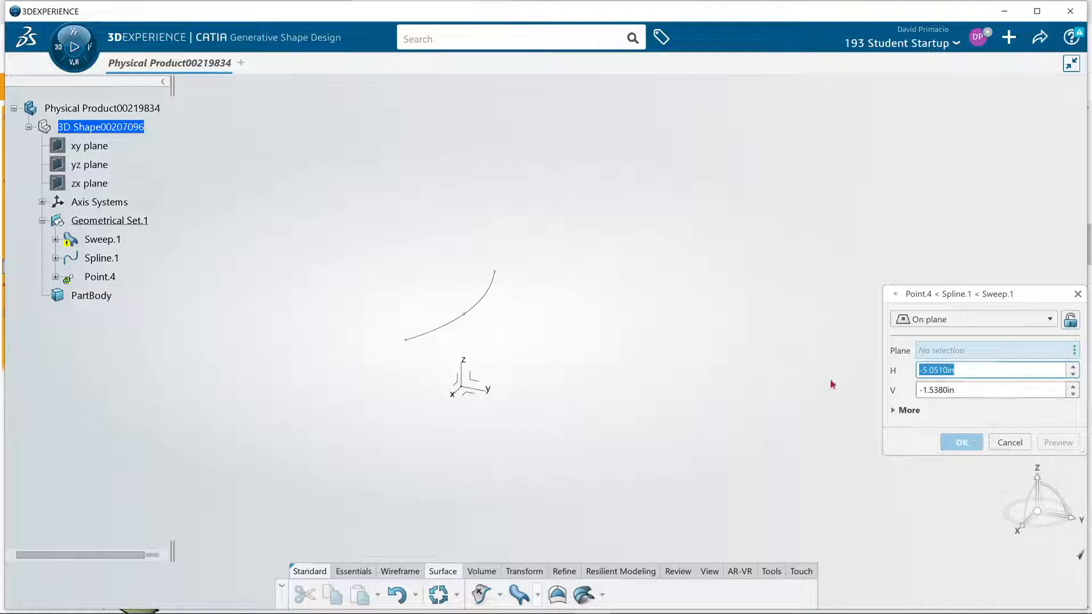
click(470, 393)
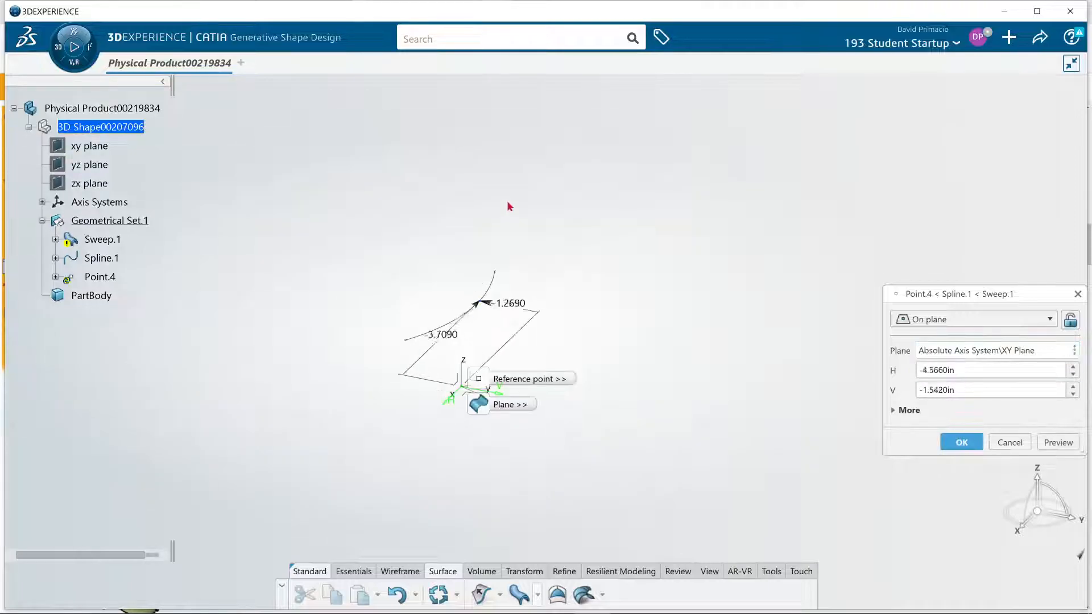
click(513, 217)
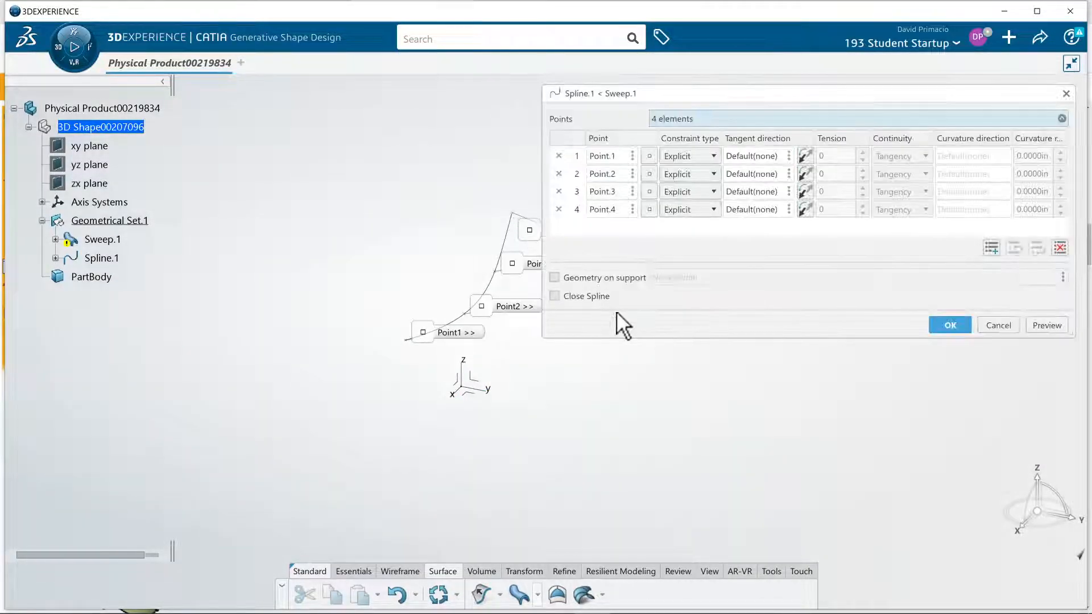
Add a fifth row to the spline and create its point on the XY plane at about H -9.20 in, V -2.52 in
click(991, 248)
middle_drag(597, 419, 470, 493)
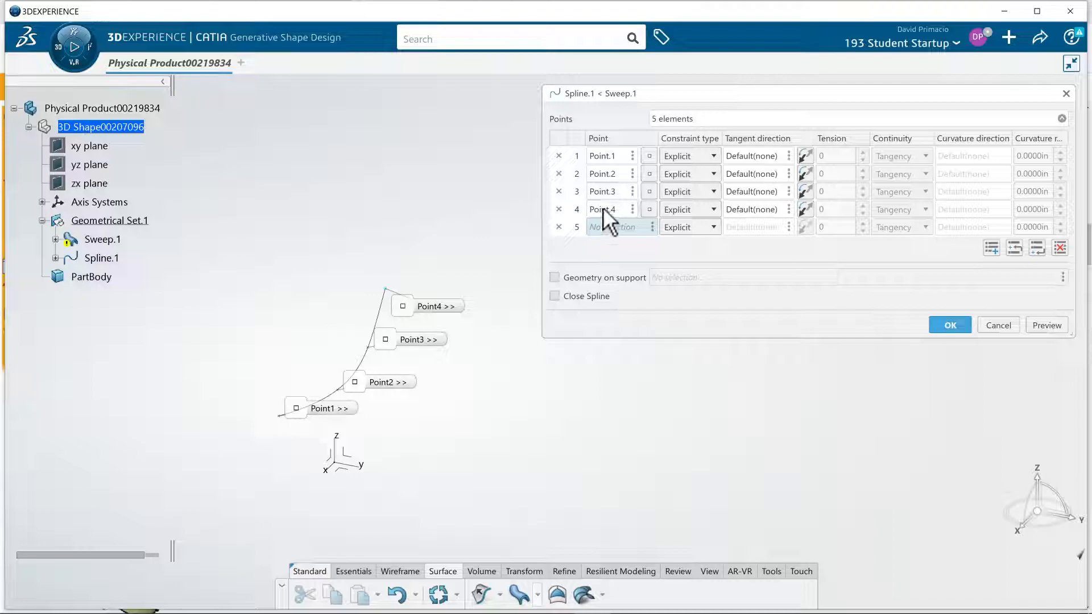
right_click(616, 226)
mouse_move(626, 234)
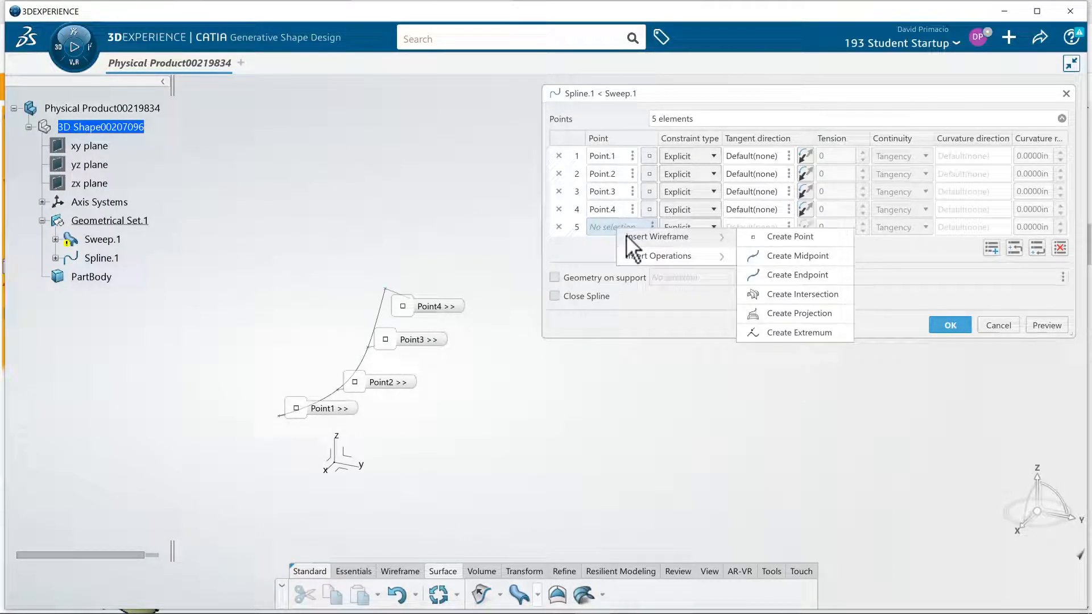
click(762, 237)
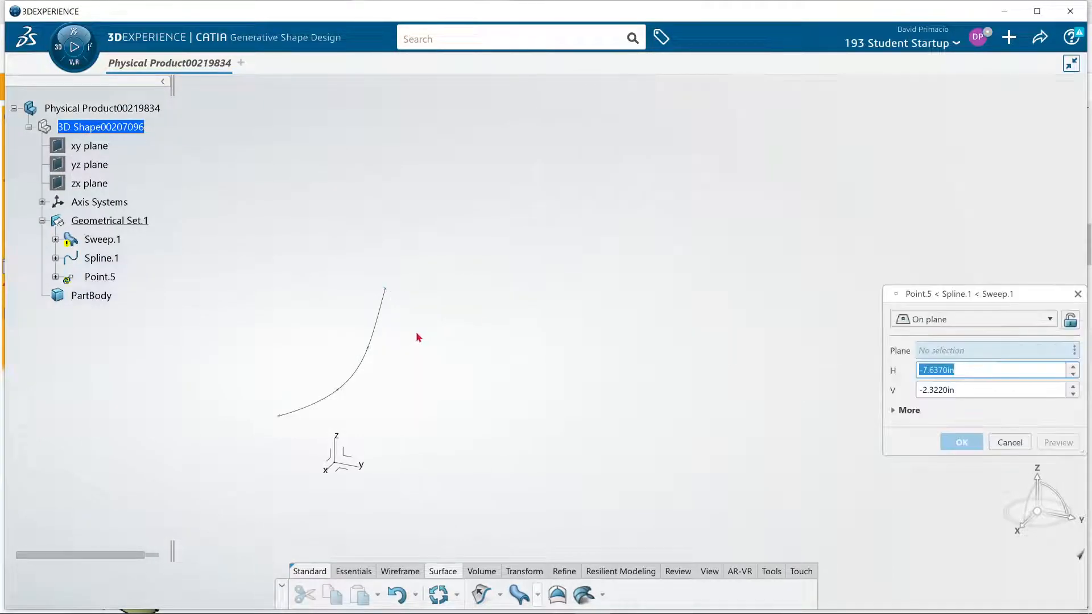
click(346, 471)
click(410, 258)
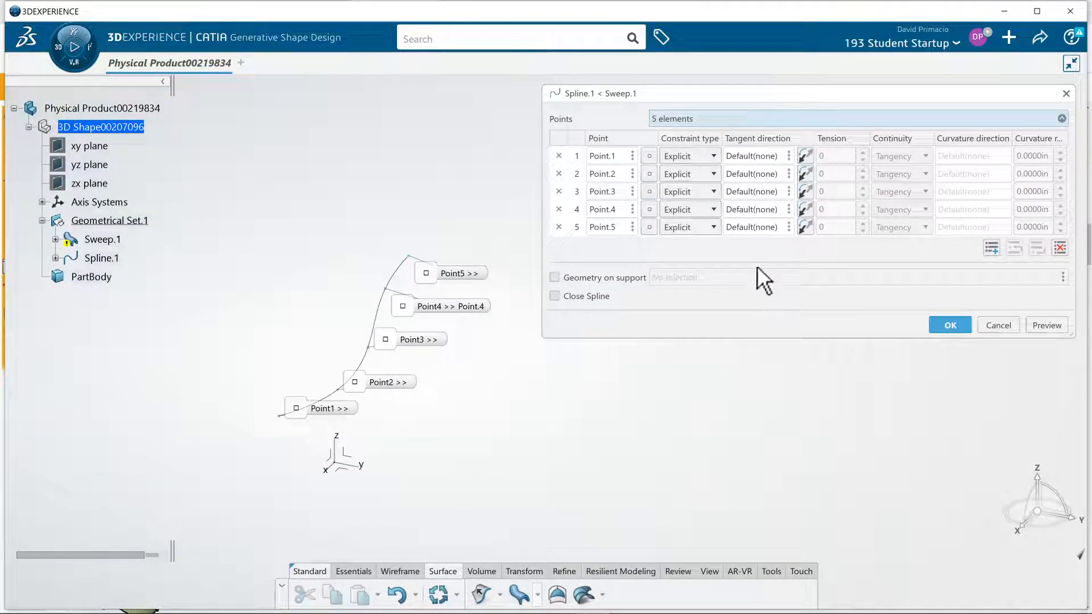
Add a sixth row to the spline, create its point on the XY plane at about H -10.01 in, V -1.75 in, and finish the spline
click(991, 247)
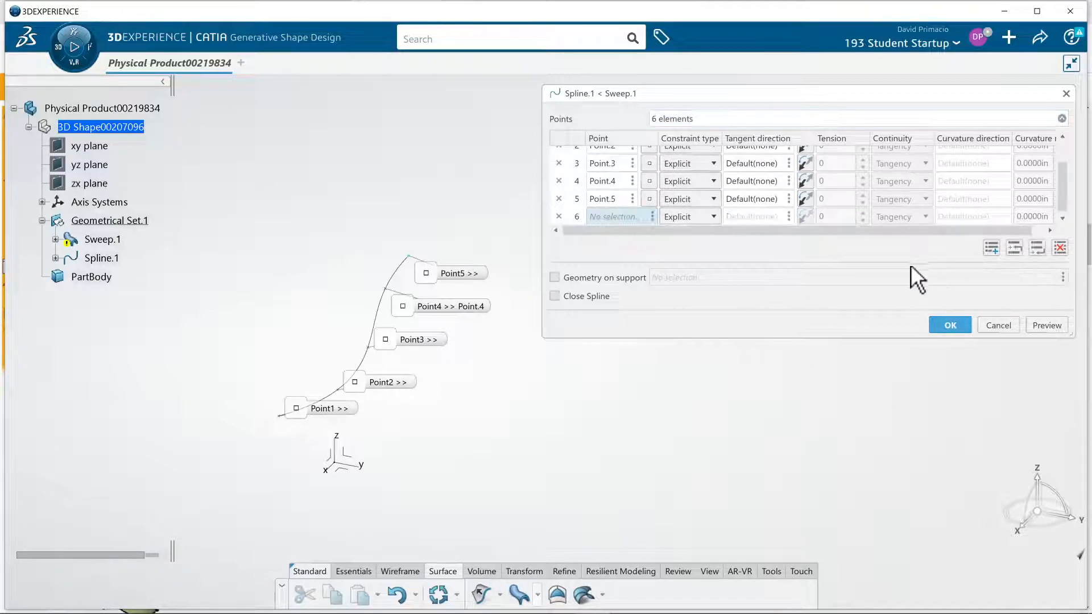
right_click(626, 216)
mouse_move(655, 228)
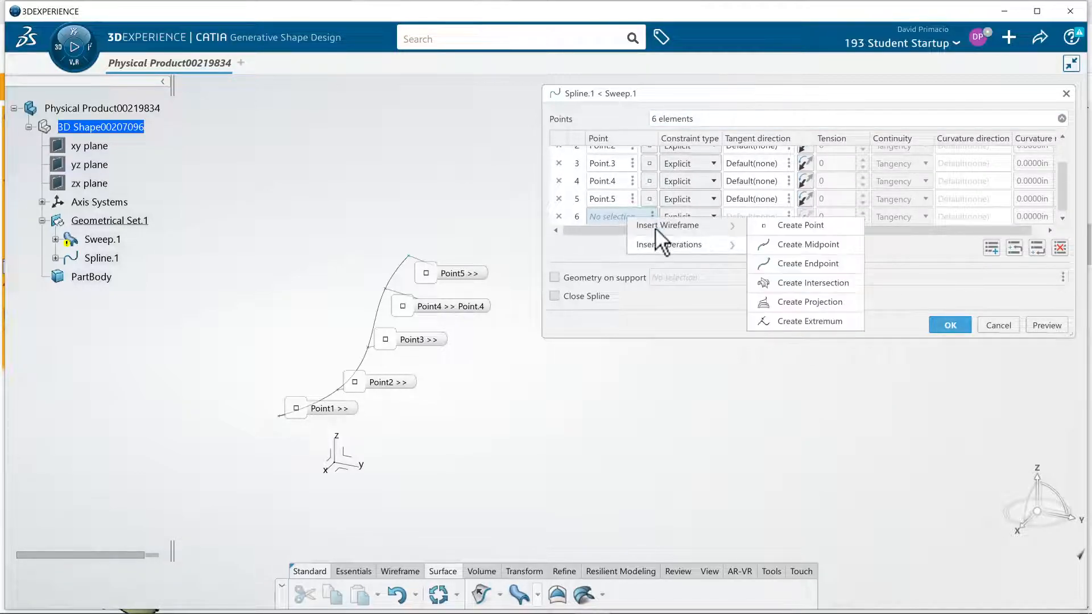
click(813, 225)
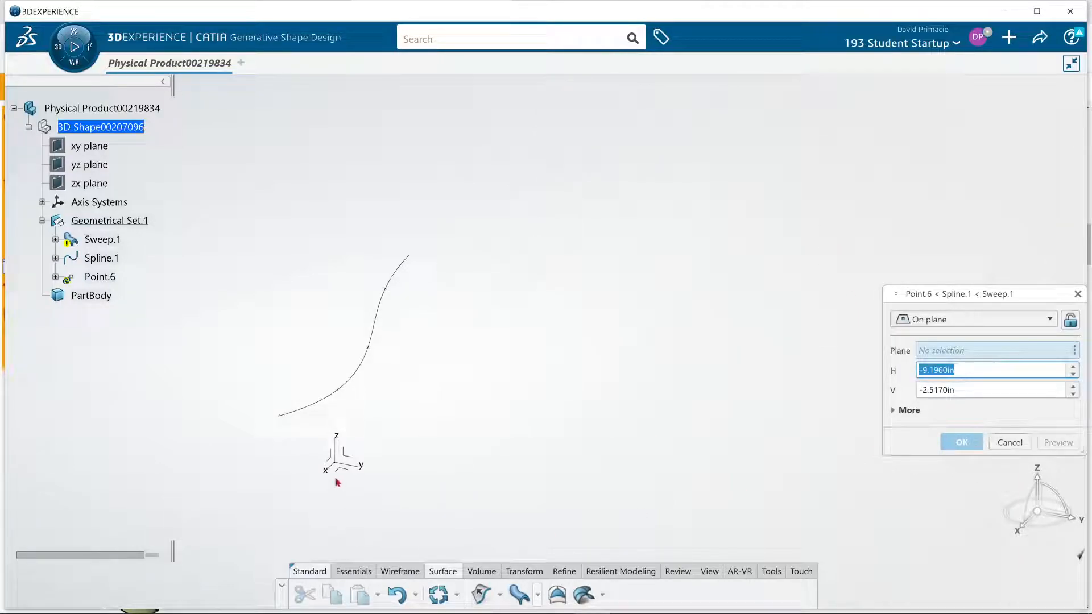
click(353, 475)
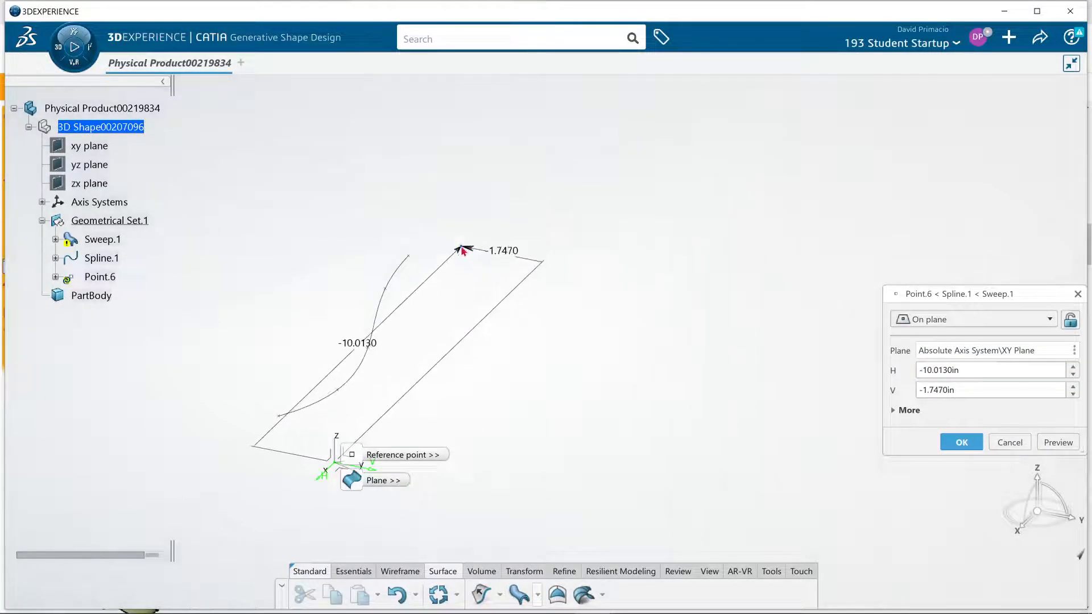
click(461, 248)
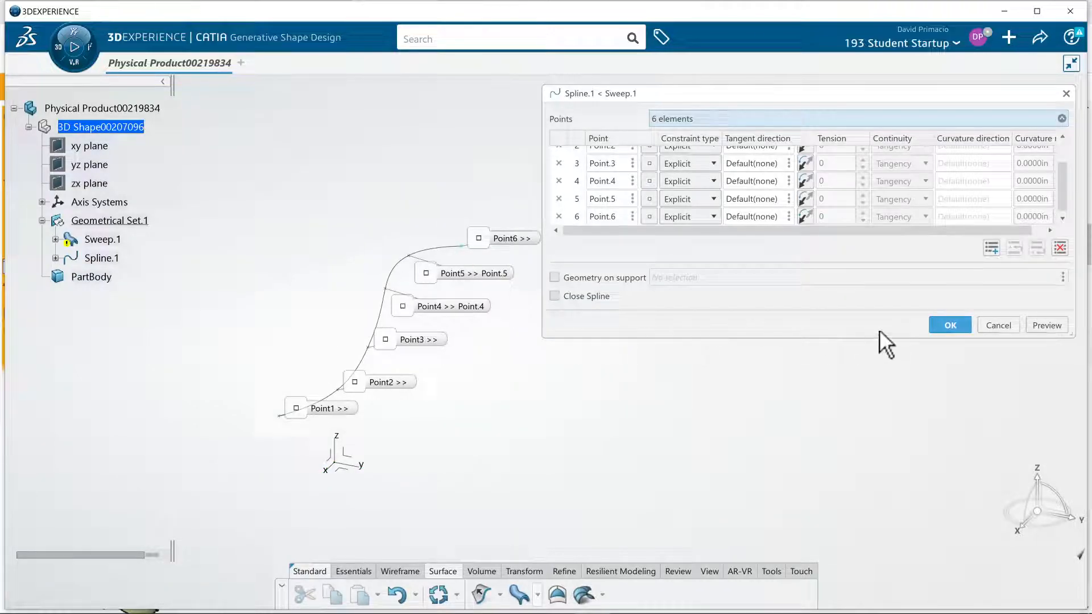
click(948, 326)
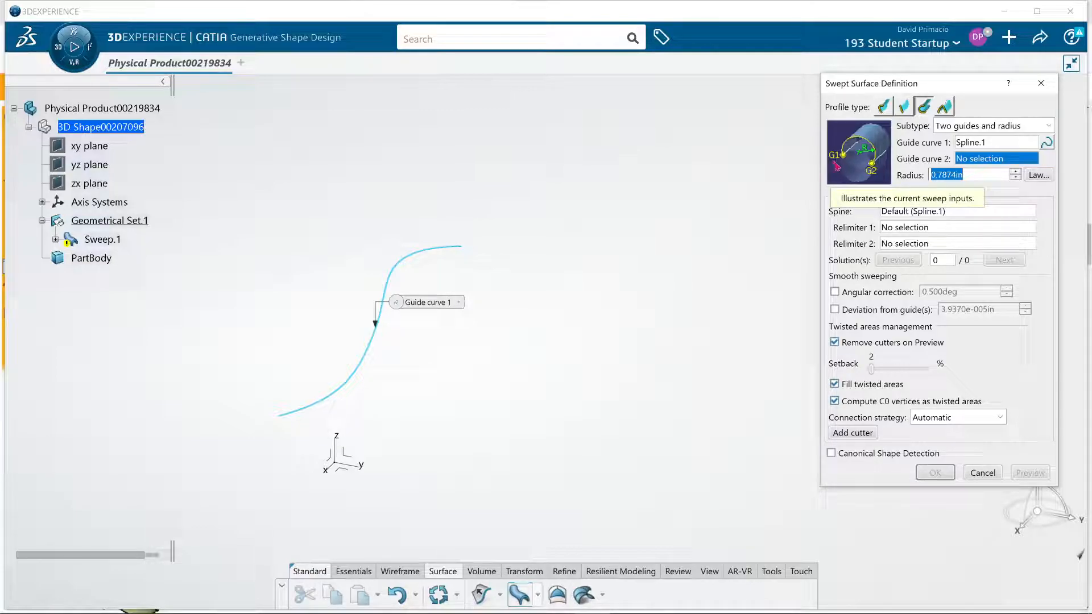
Start a new spline for guide curve 2 of the sweep and add five empty point rows
right_click(1011, 164)
mouse_move(1045, 172)
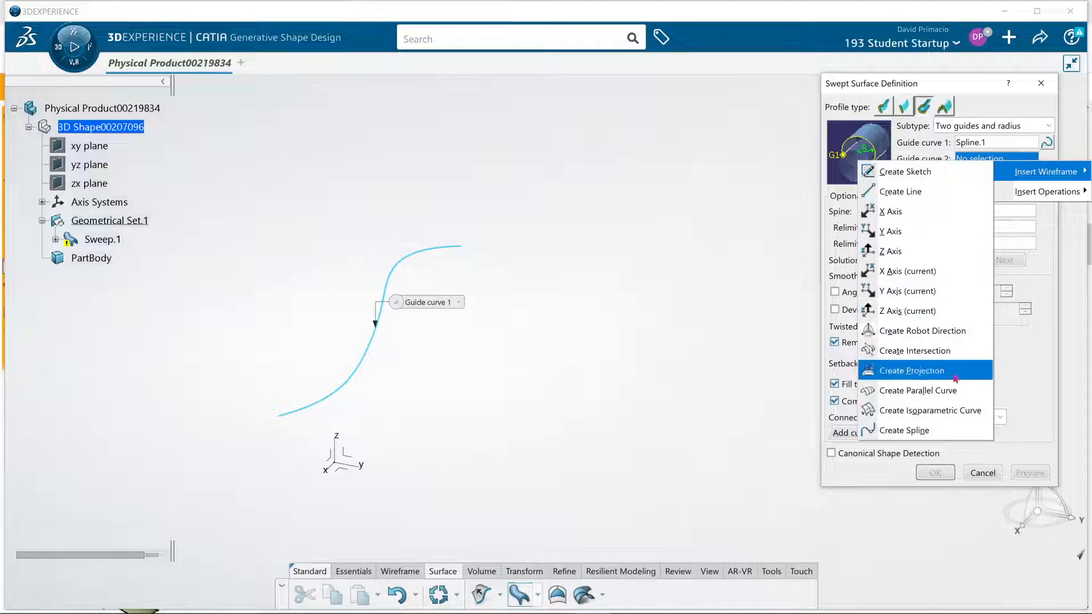
click(954, 431)
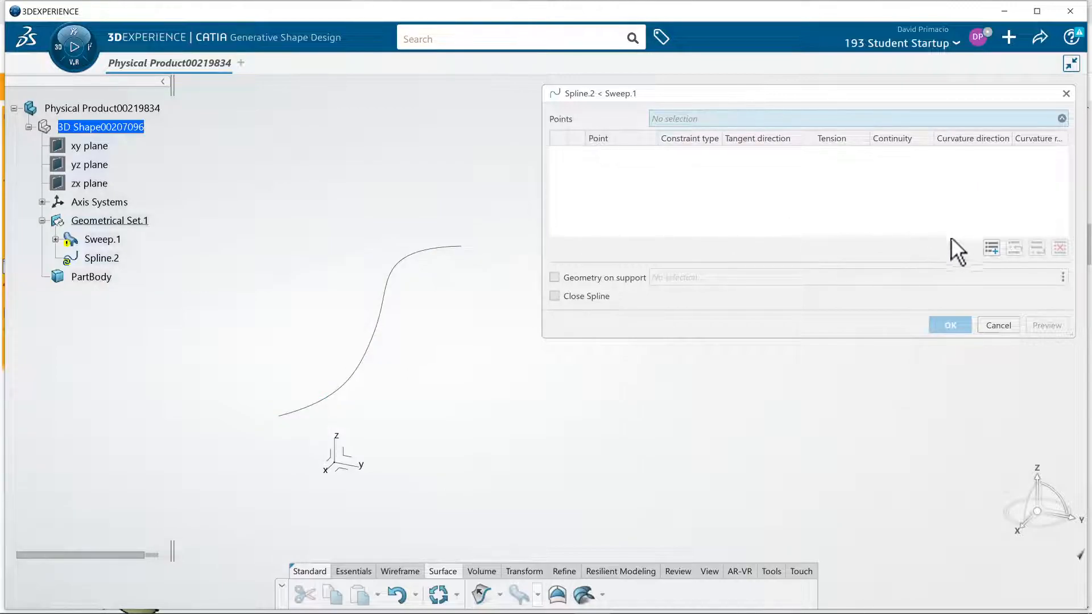
click(990, 249)
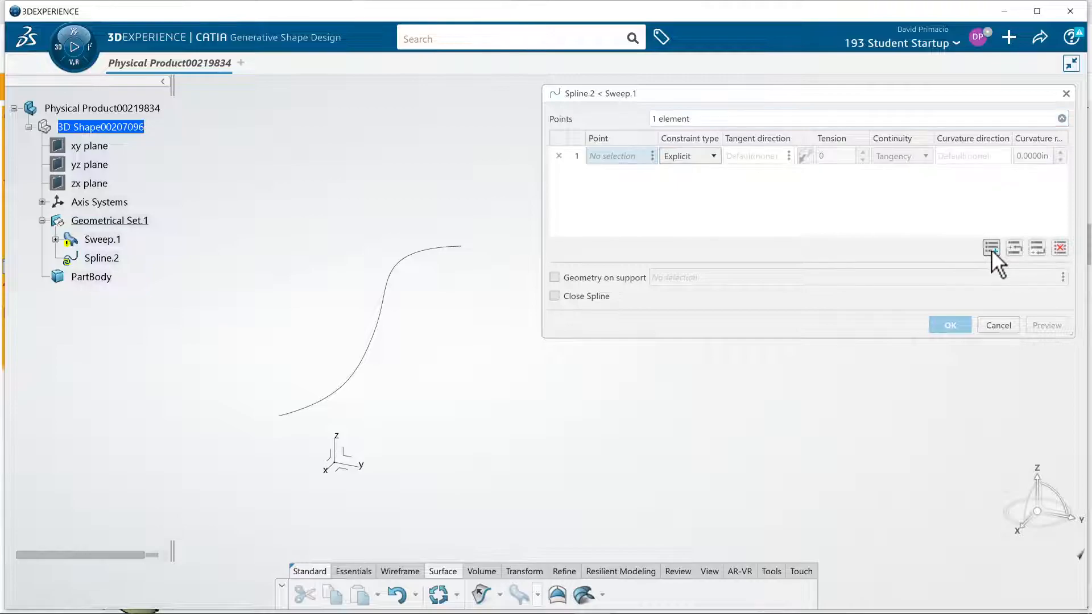
click(991, 249)
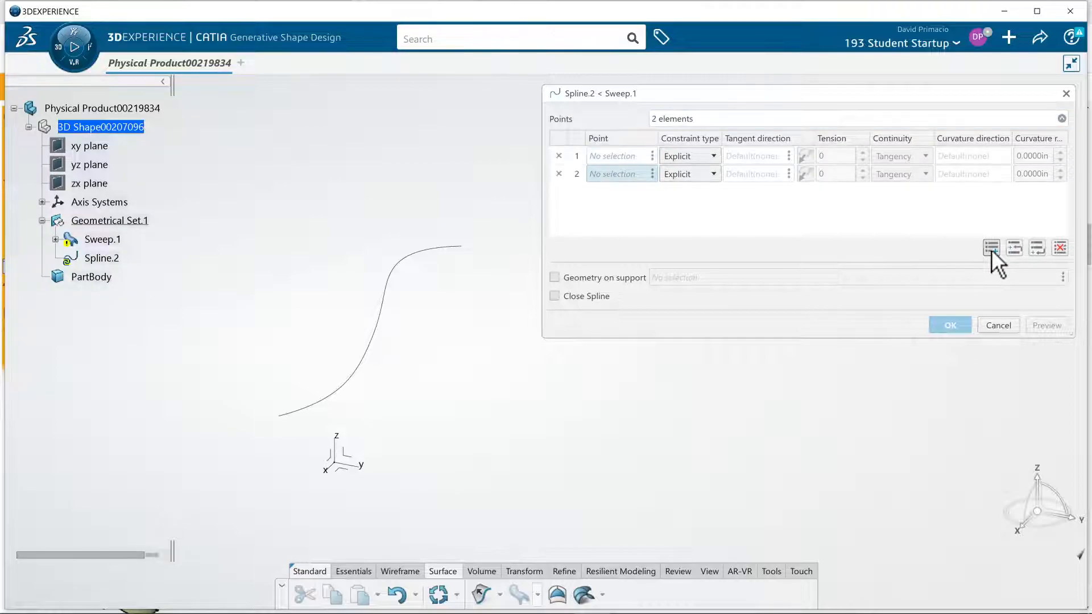
click(991, 249)
click(990, 249)
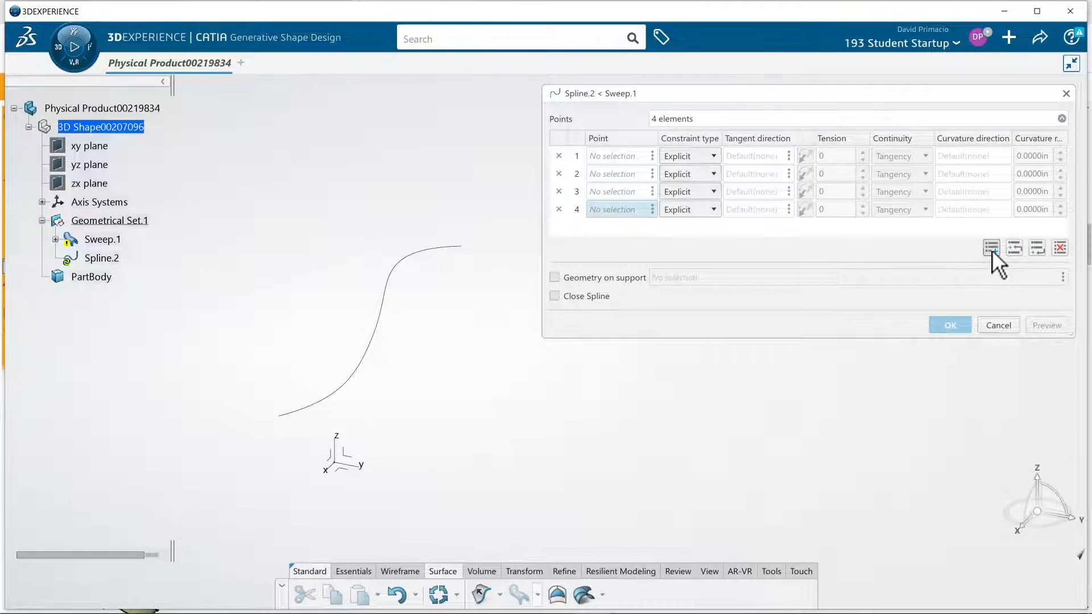
click(991, 249)
Create the second spline's first point on the XY plane at about H 0.07 in, V 3.44 in
right_click(639, 151)
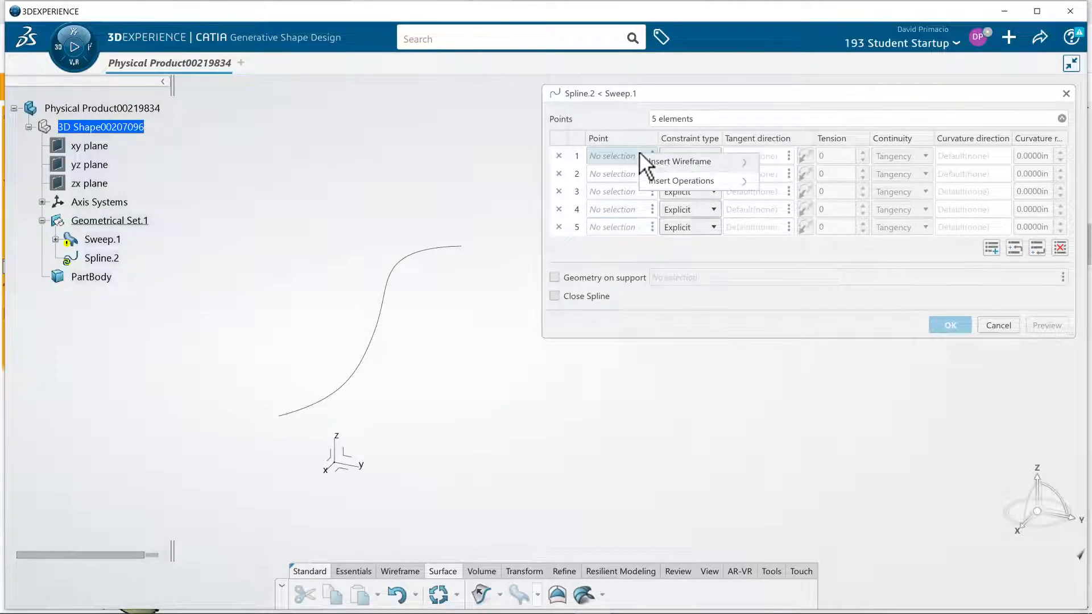
mouse_move(705, 163)
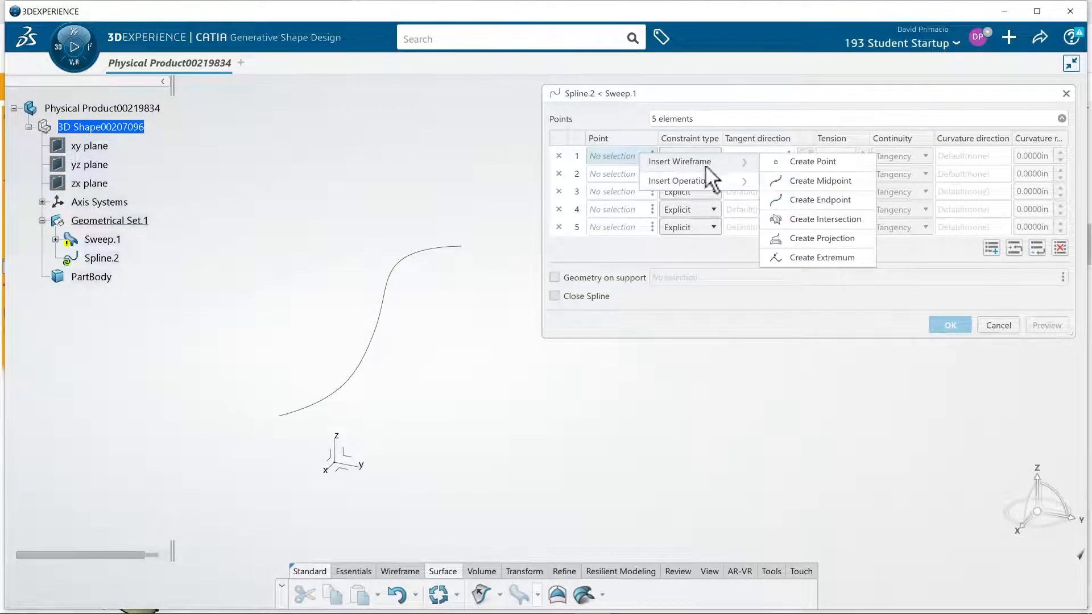
click(810, 161)
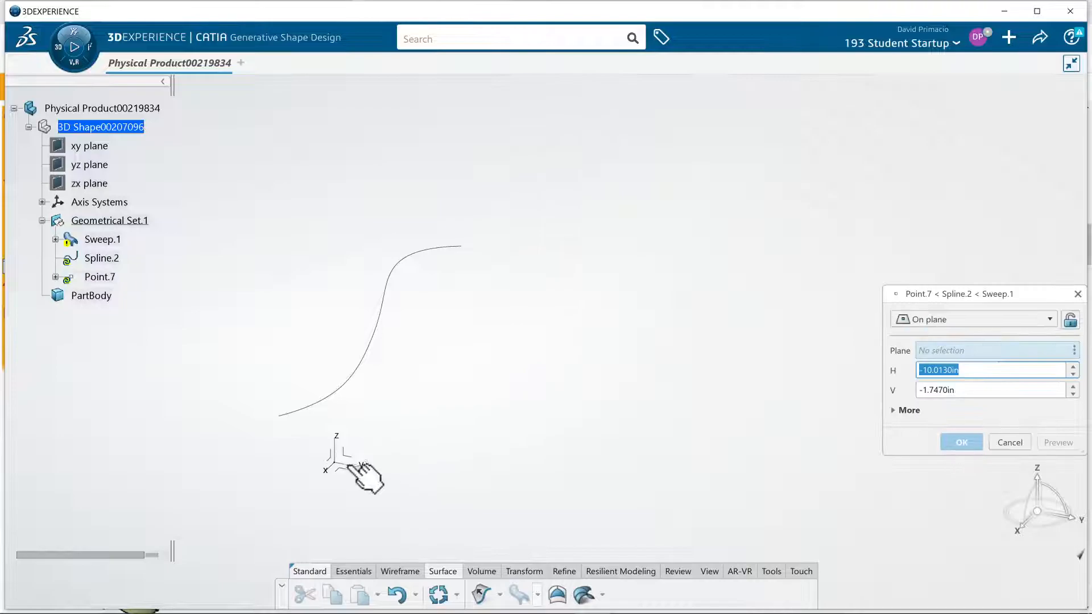
click(339, 470)
middle_drag(454, 437, 344, 295)
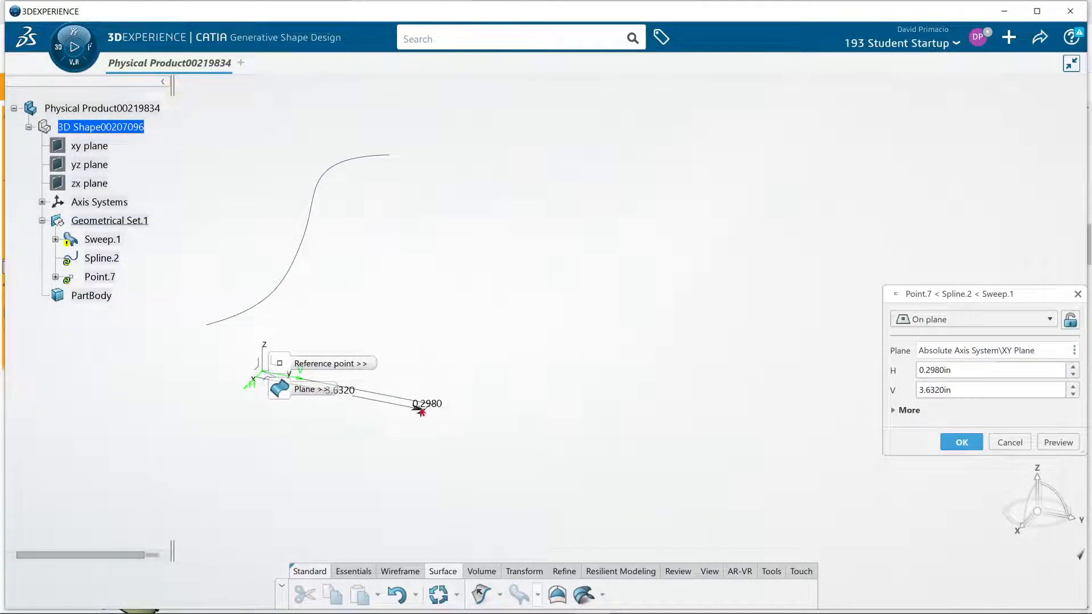
click(421, 410)
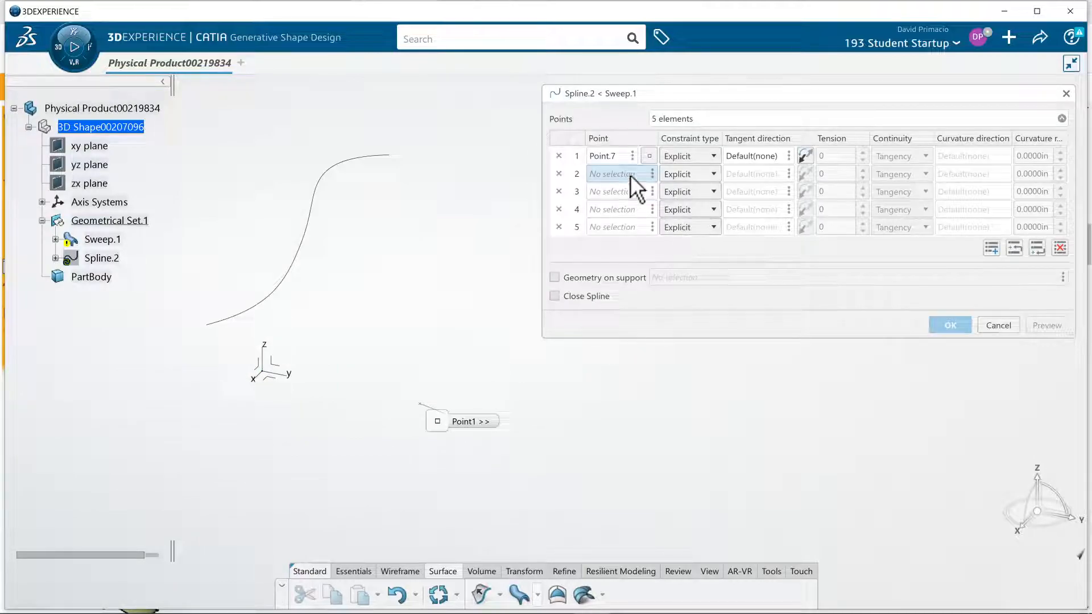
Create the second spline's second point on the XY plane at about H -2.84 in, V 3.73 in
right_click(631, 175)
mouse_move(652, 183)
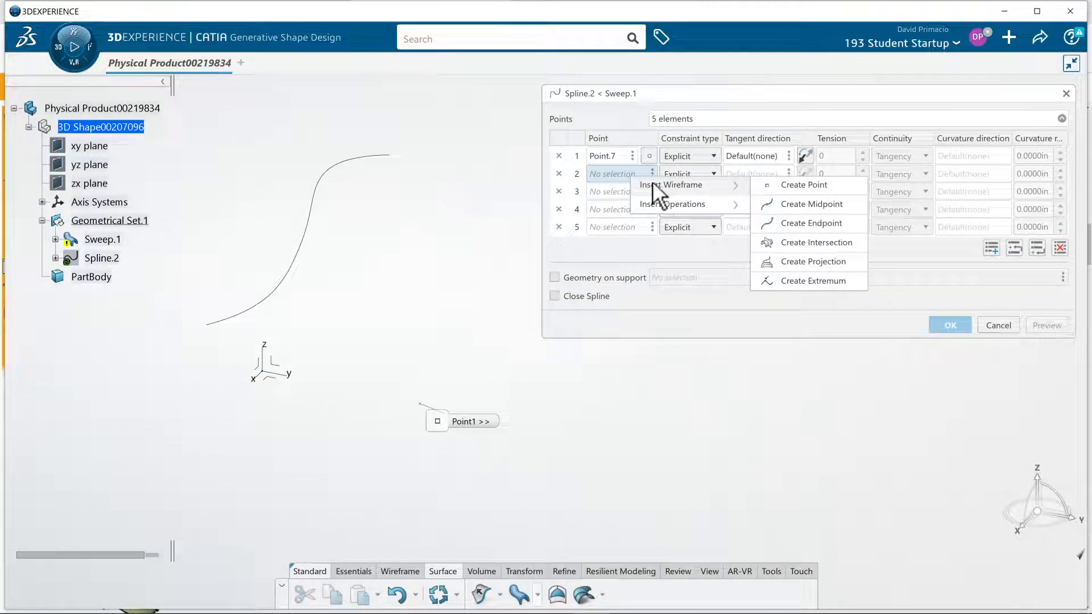
click(773, 187)
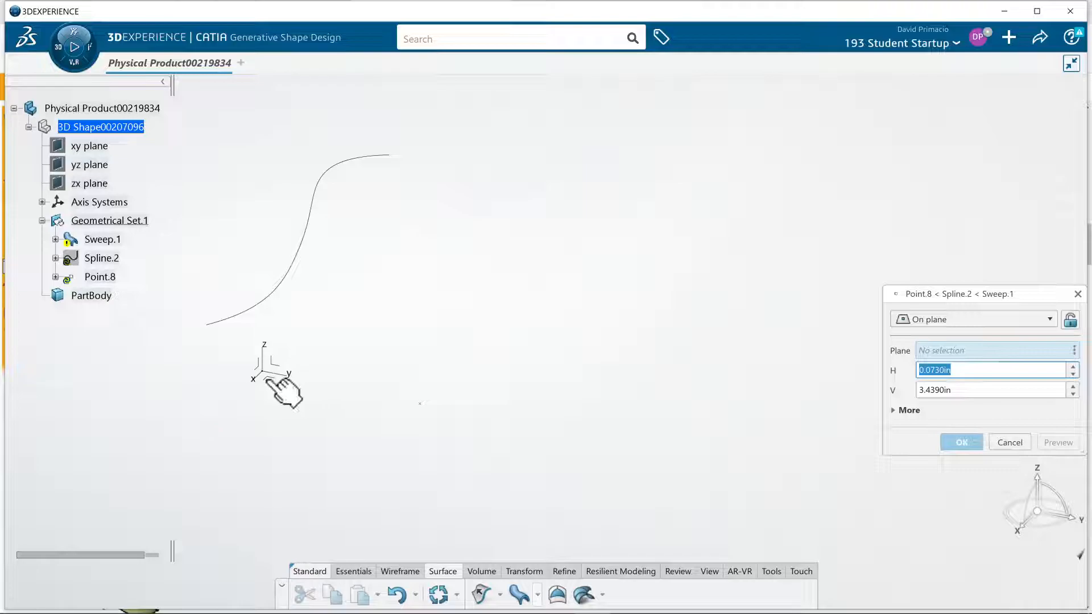
click(493, 349)
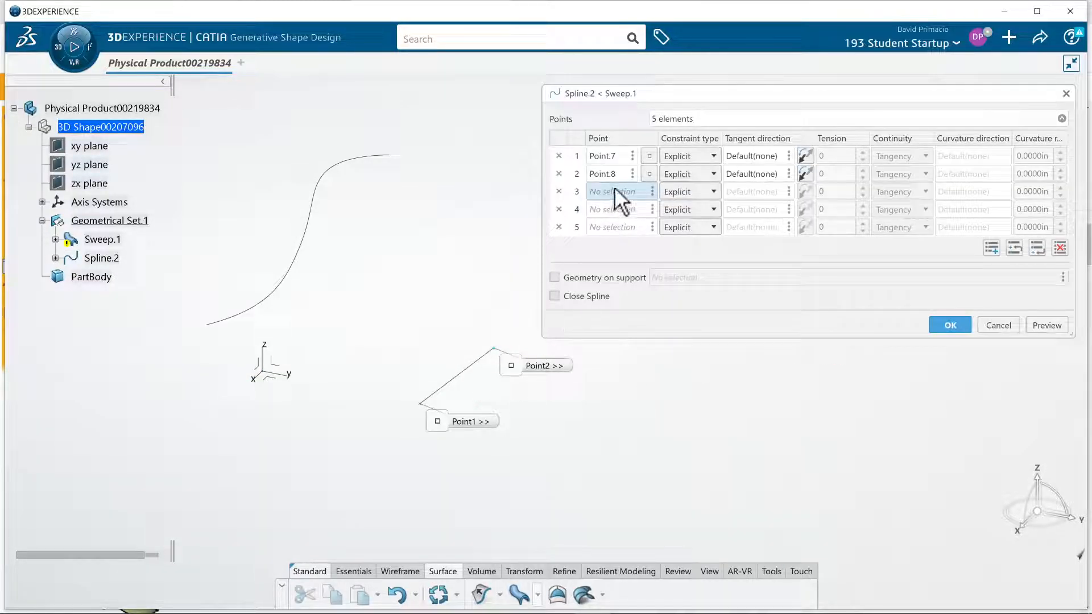
Create the second spline's third point on the XY plane at about H -4.66 in, V 4.55 in
right_click(614, 187)
mouse_move(619, 192)
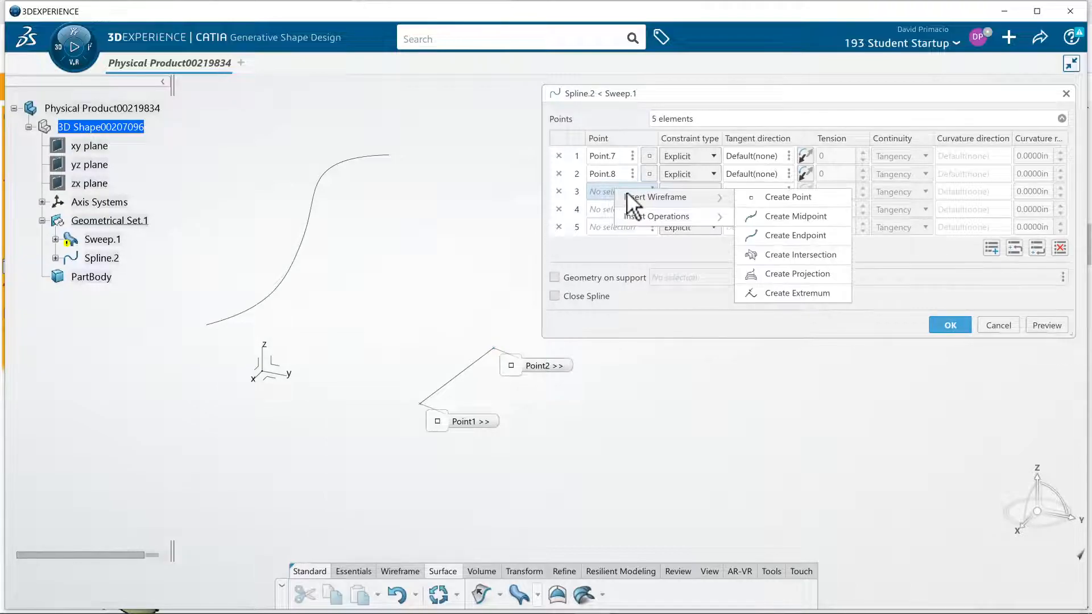
click(771, 197)
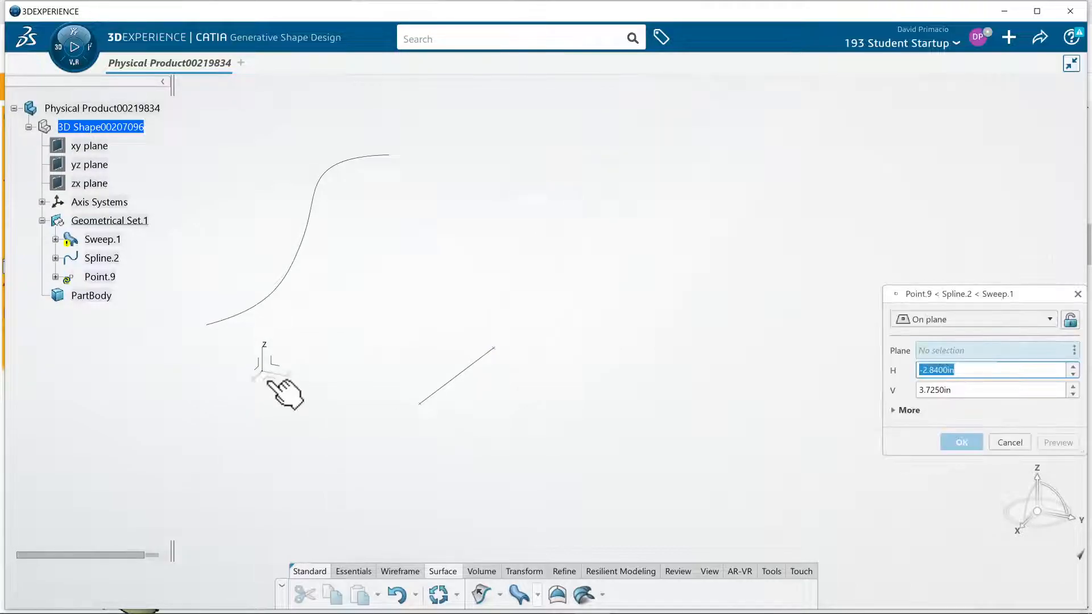
click(275, 386)
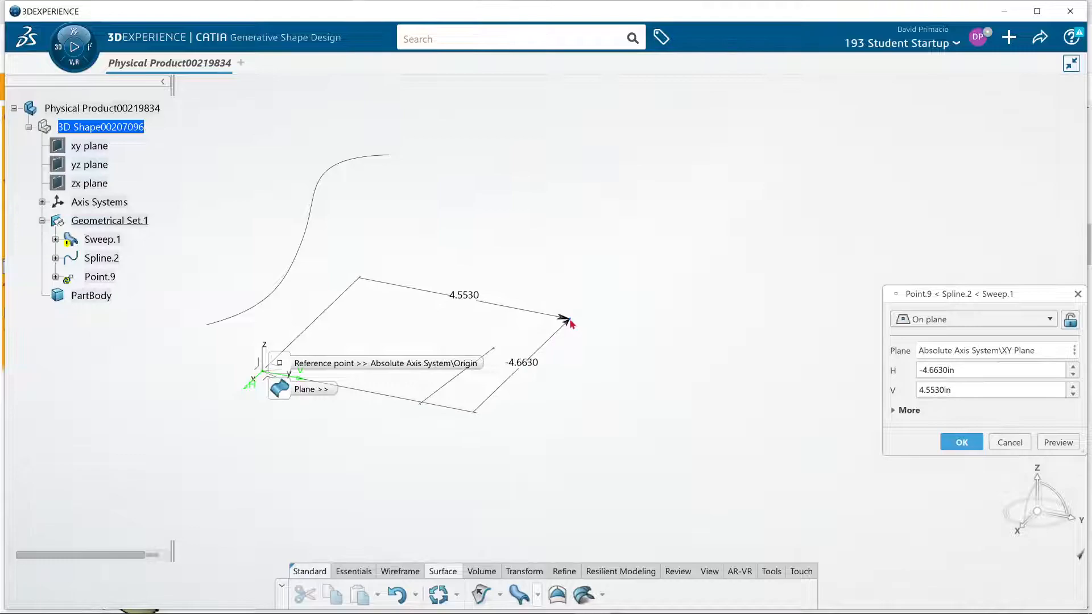
click(571, 323)
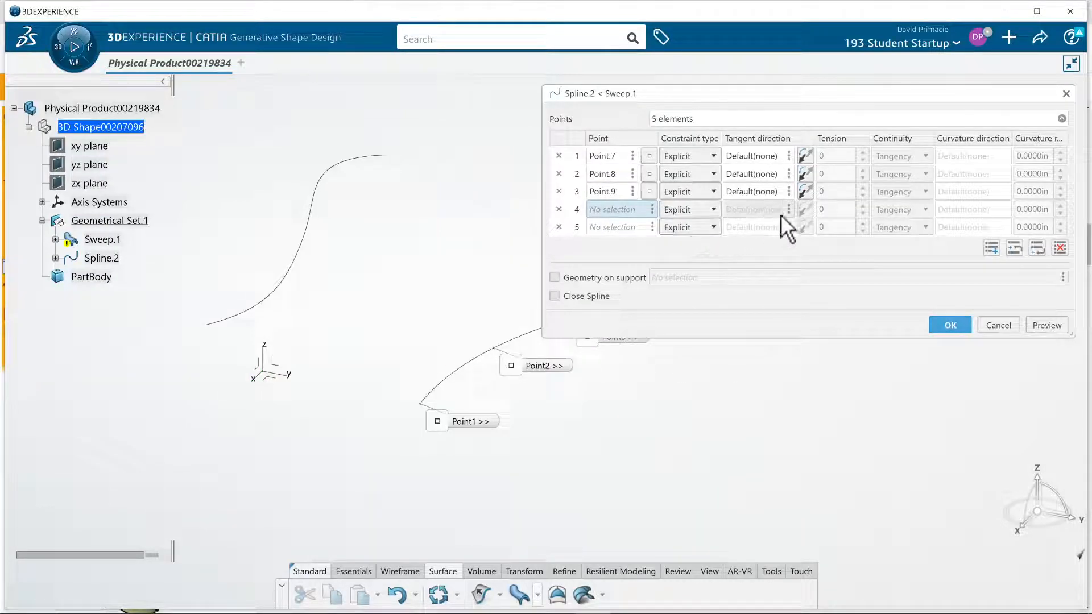
Create the second spline's fourth point on the XY plane at about H -6.7 in, V 5.1 in
right_click(629, 208)
mouse_move(649, 215)
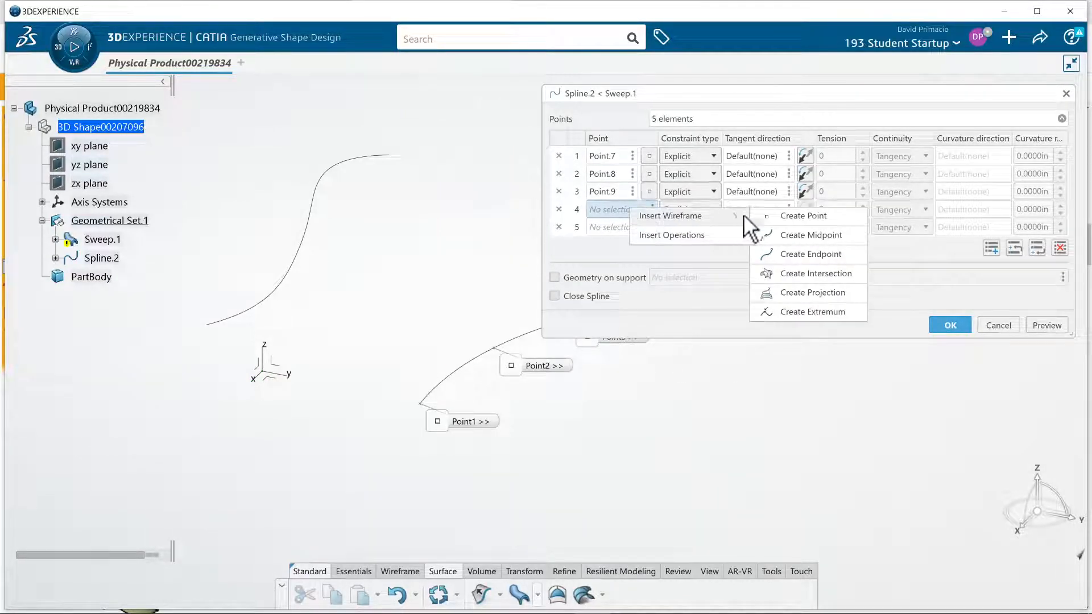
click(779, 217)
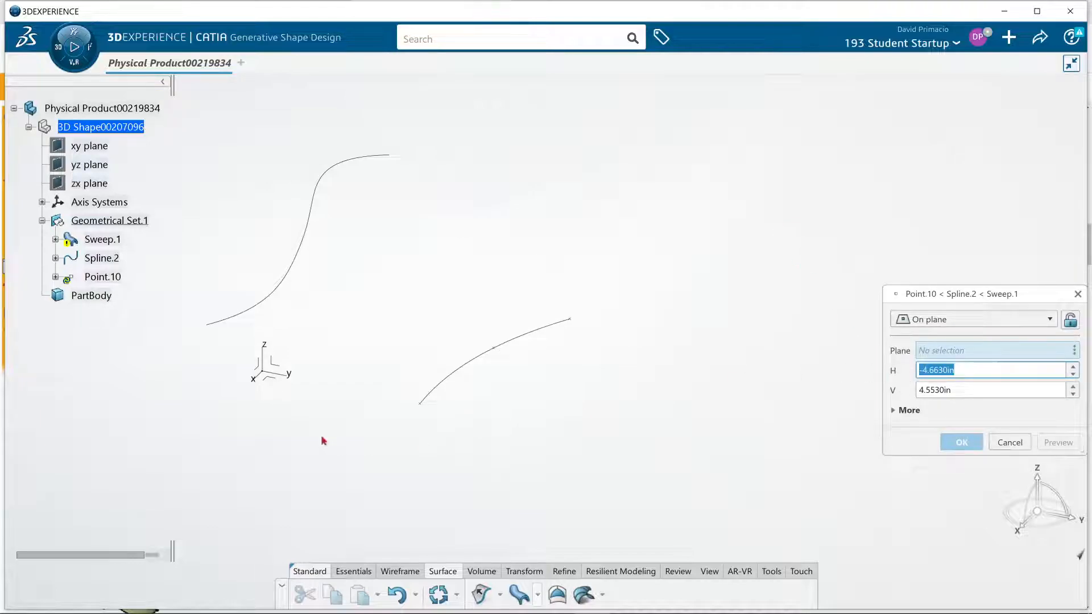
click(268, 374)
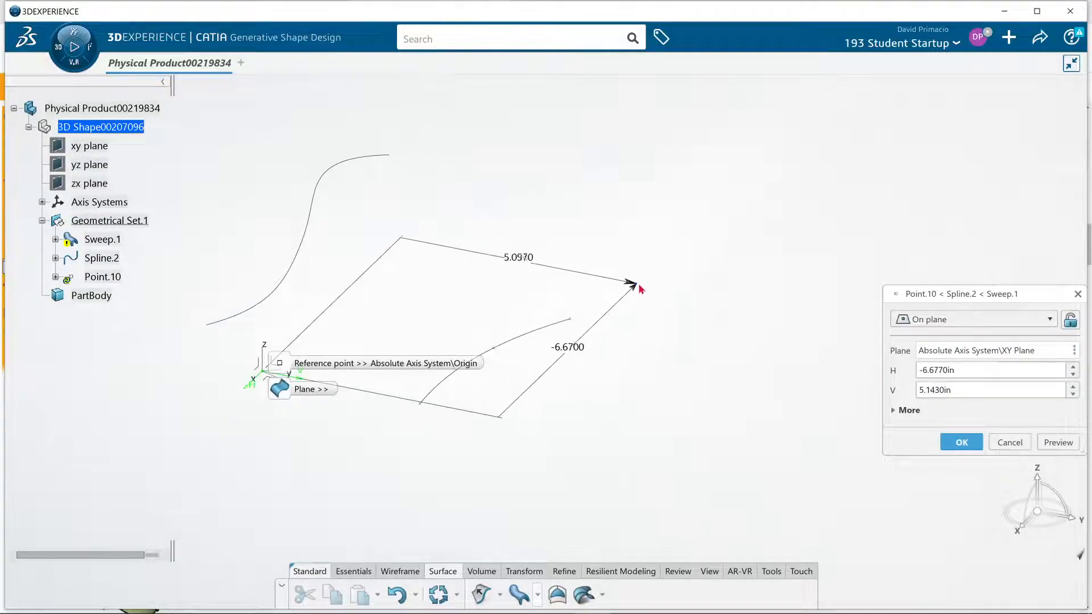
click(639, 285)
Create the second spline's fifth point on the XY plane beyond the fourth point and finish the spline as guide curve 2
right_click(613, 219)
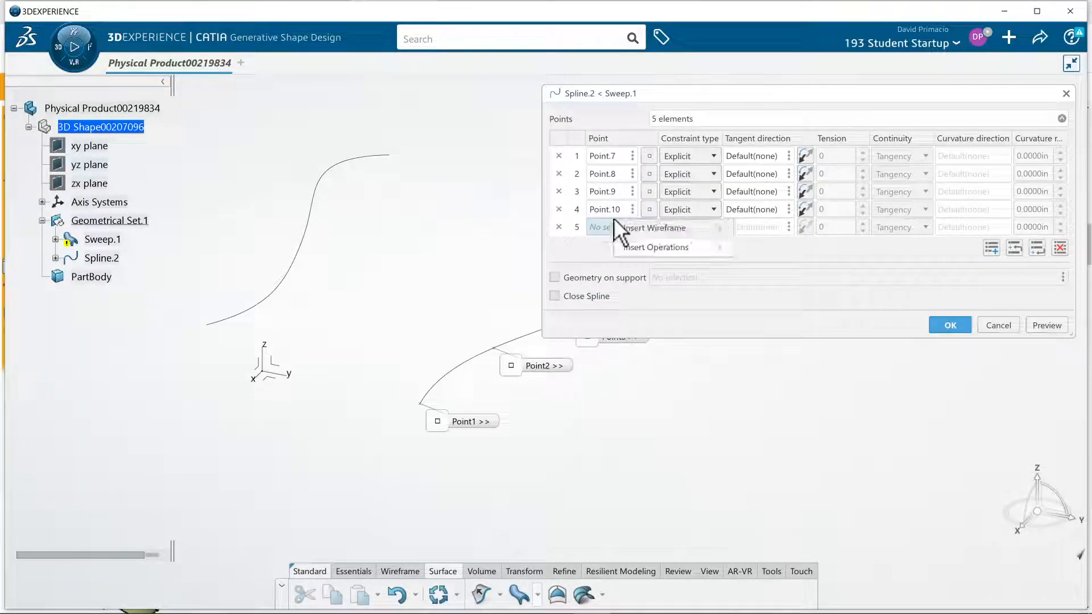
mouse_move(696, 246)
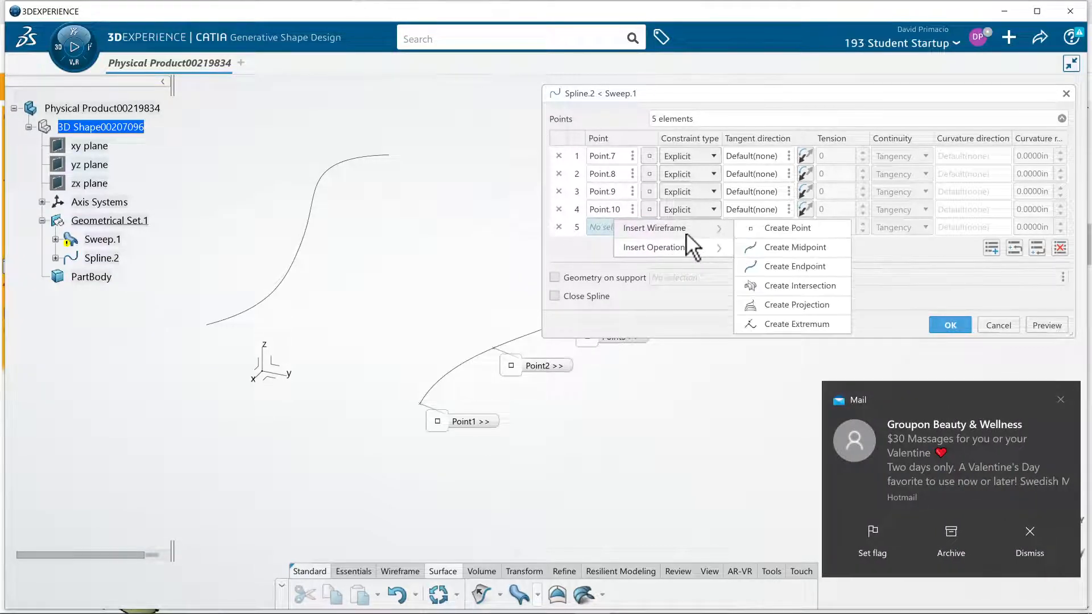
click(758, 231)
click(1036, 550)
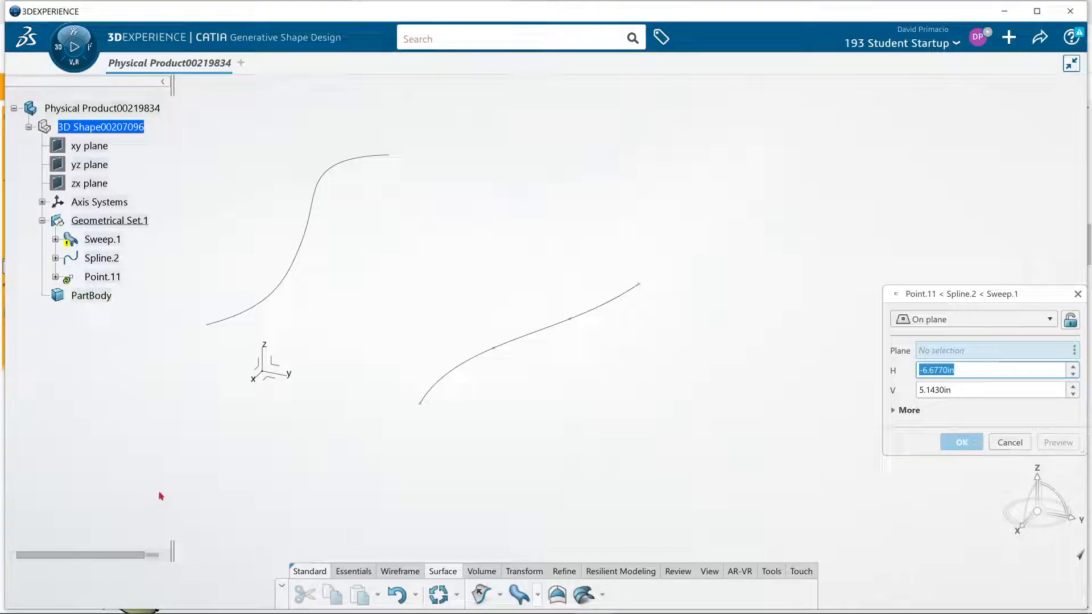
click(669, 245)
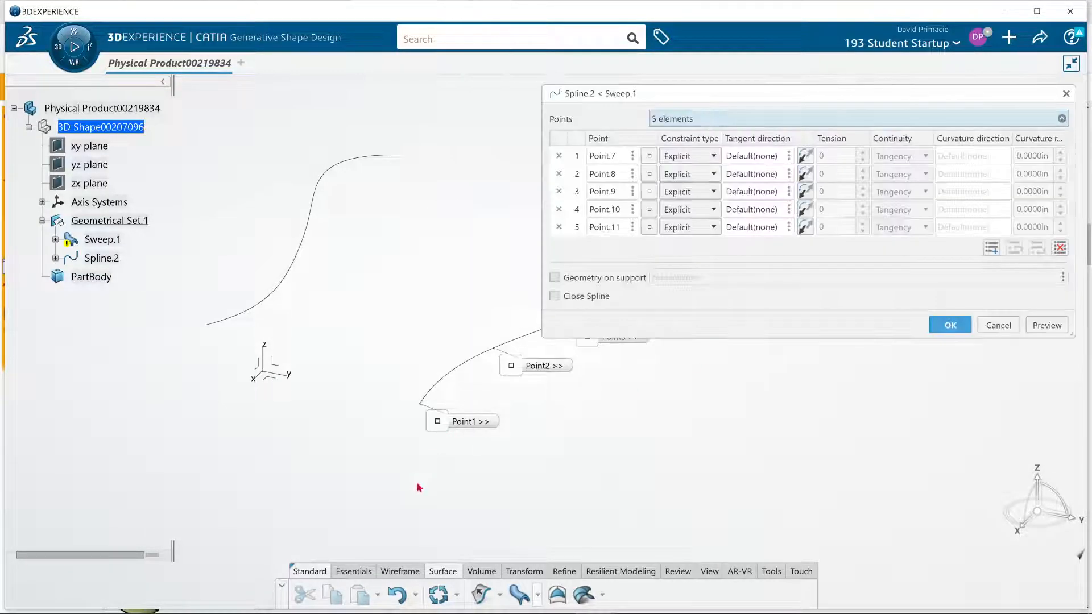
click(951, 323)
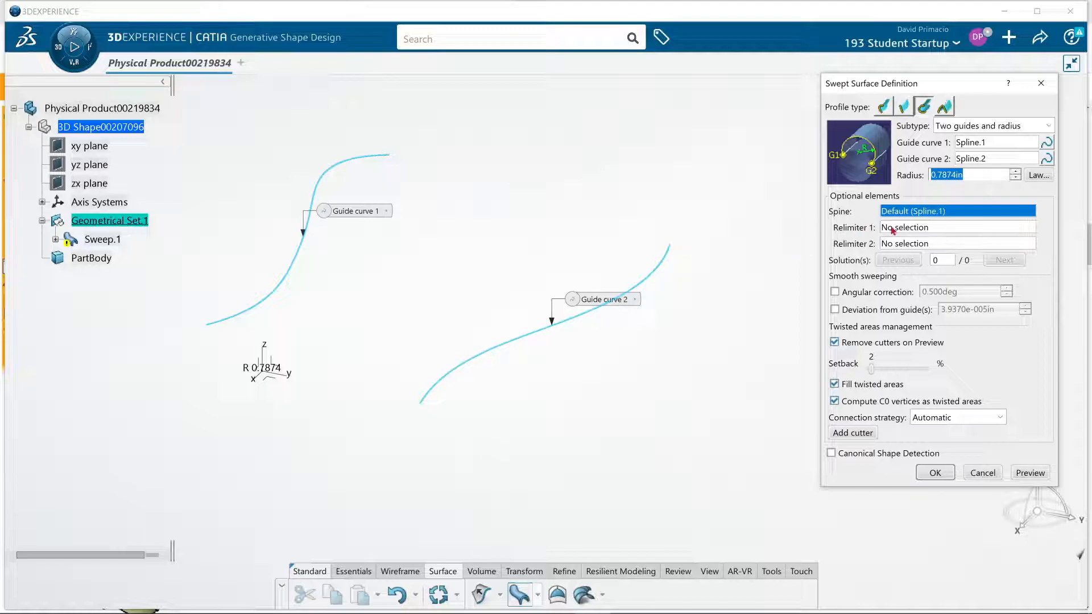
Set the first spline as the sweep's spine and try to preview the swept surface
click(251, 310)
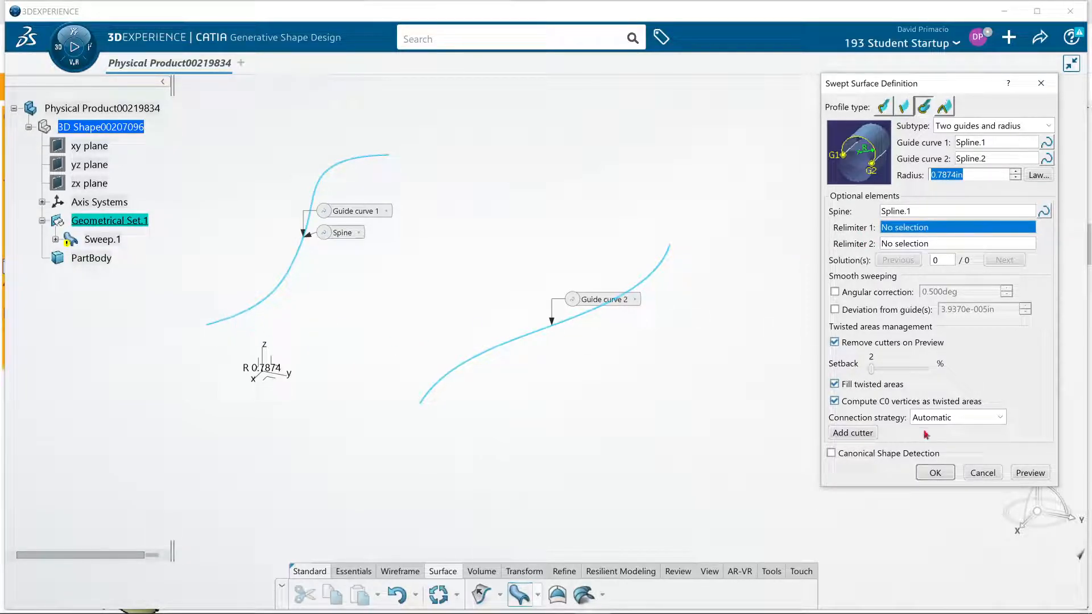
click(1027, 474)
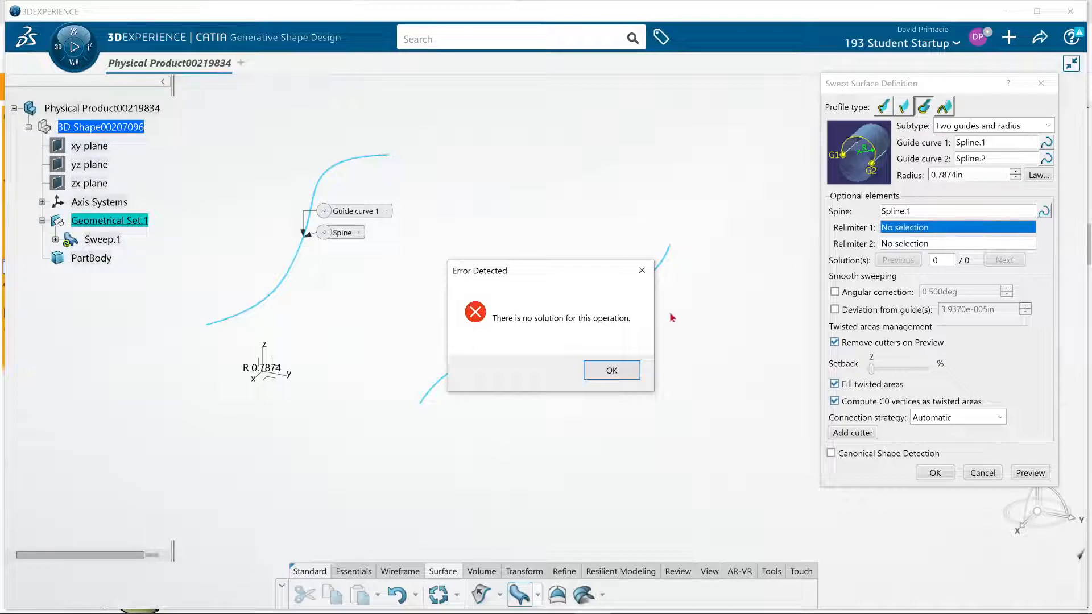
click(611, 370)
Try a 3 in radius for the swept surface and preview it with the first spline as spine
double_click(940, 174)
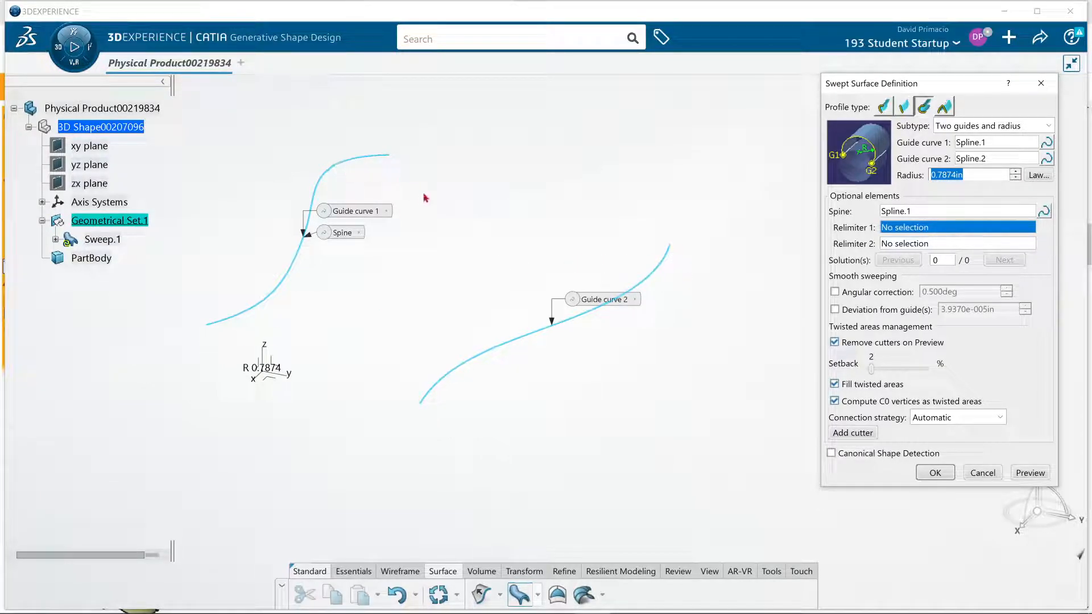
middle_drag(347, 353, 360, 374)
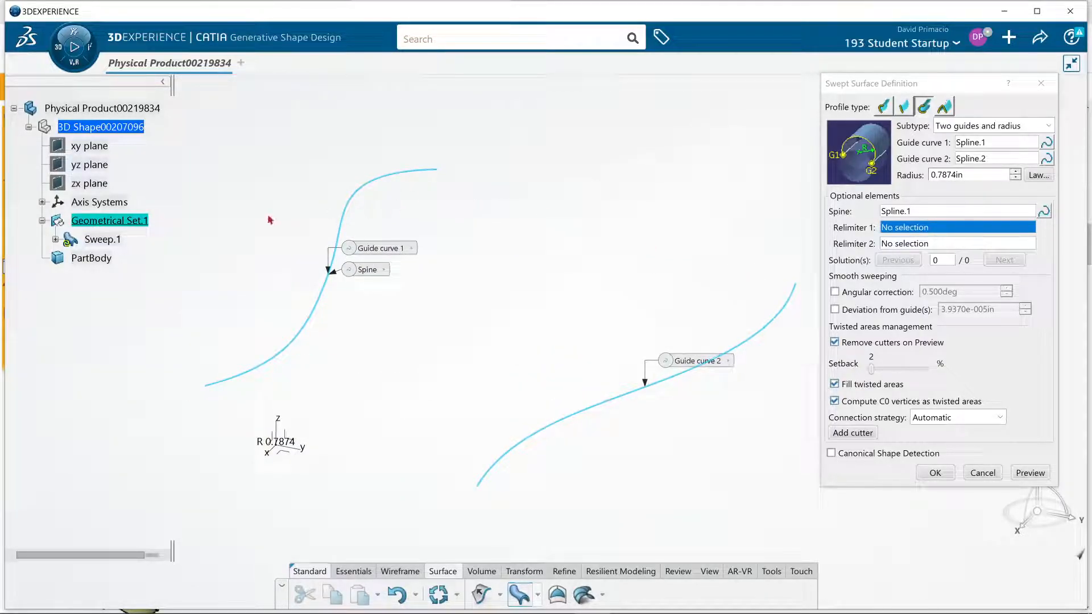
drag(971, 176, 905, 177)
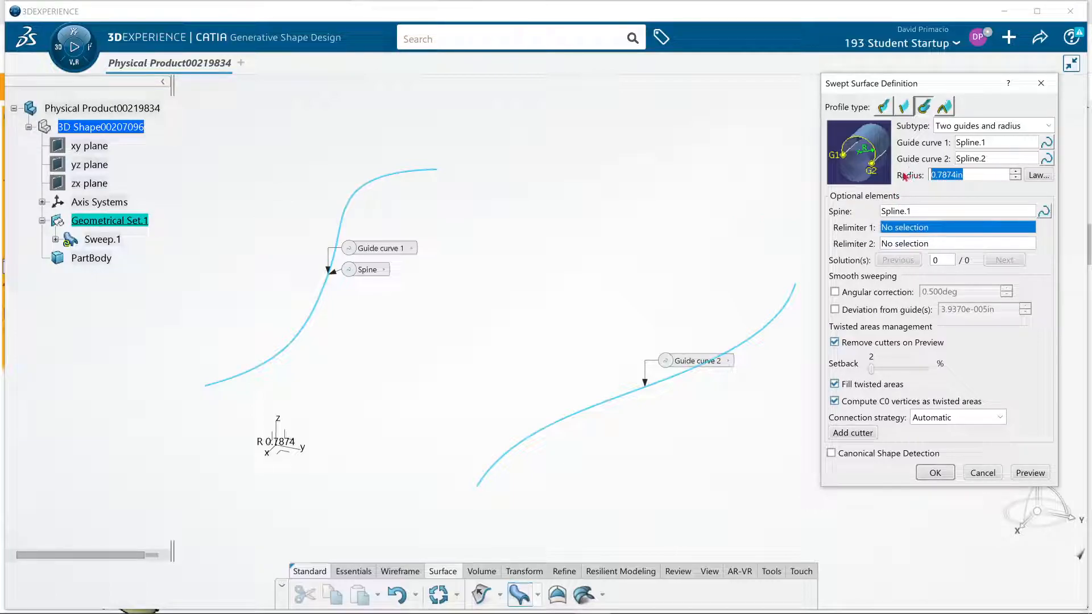
text(3)
click(1023, 473)
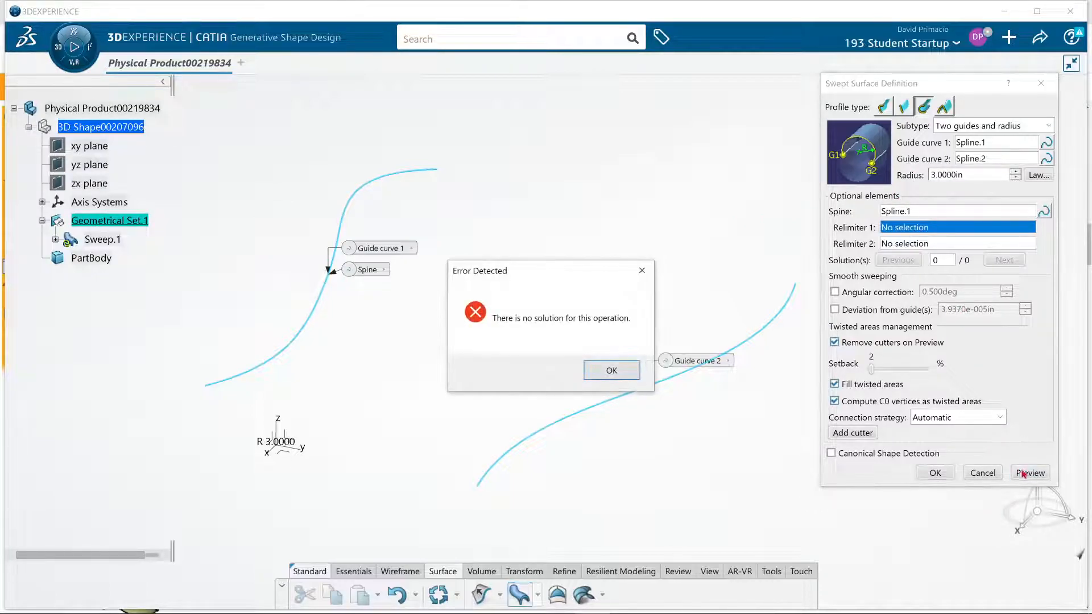
click(611, 370)
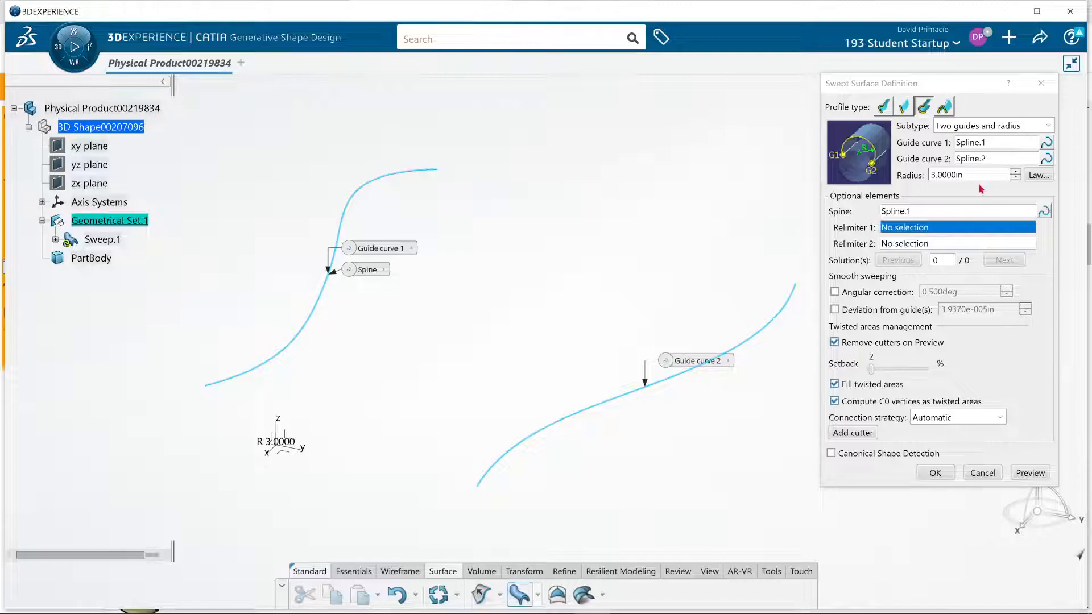
Try a 4 in radius for the swept surface and preview the result
double_click(1003, 175)
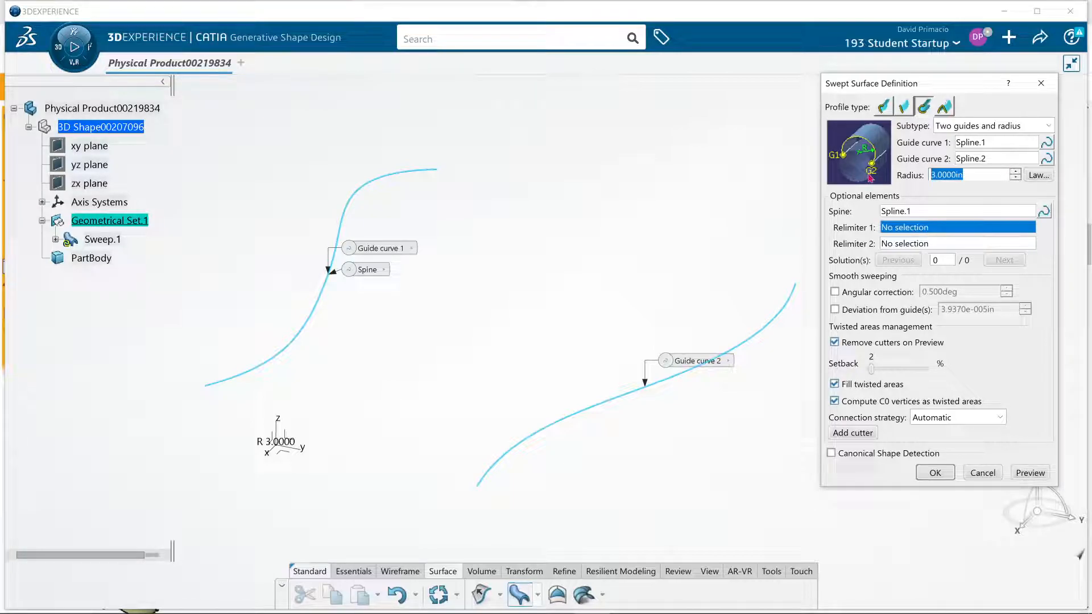
click(1015, 172)
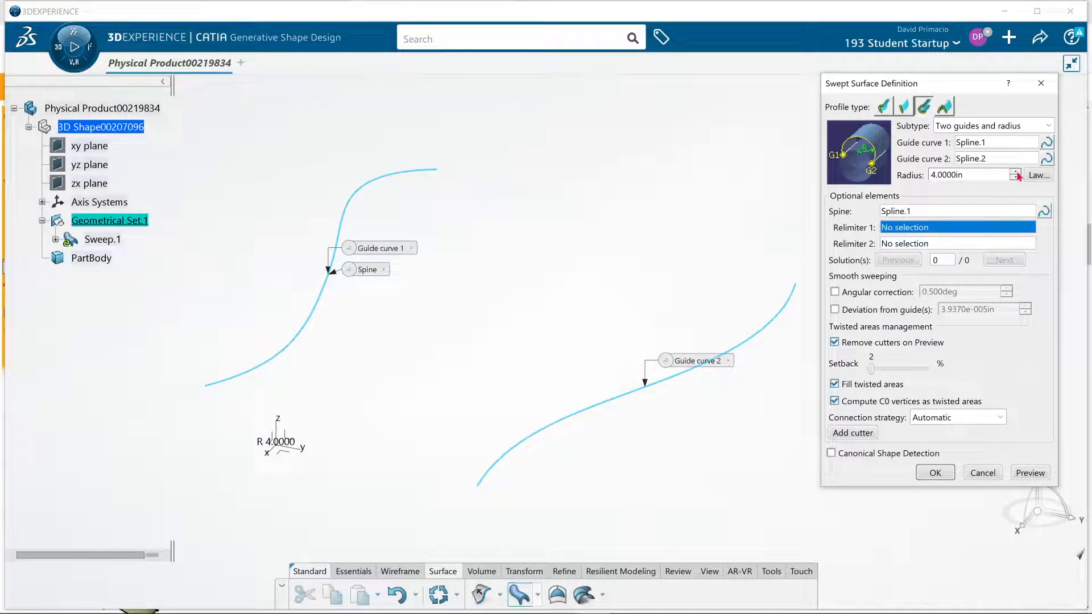
click(1021, 474)
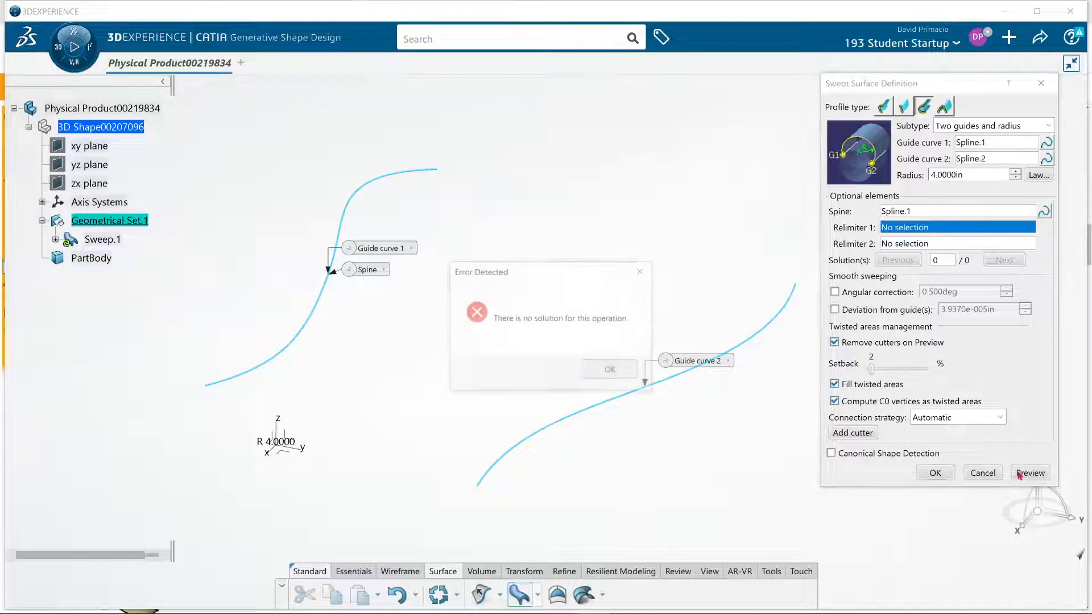
click(596, 372)
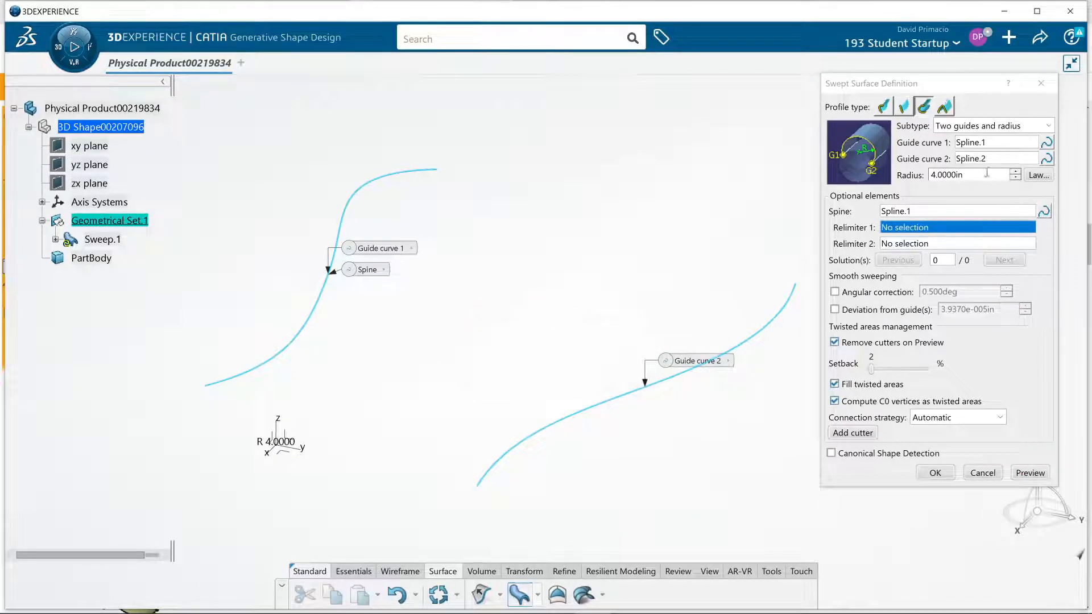
Try to preview the swept surface with the radius raised to 5 in
click(1016, 173)
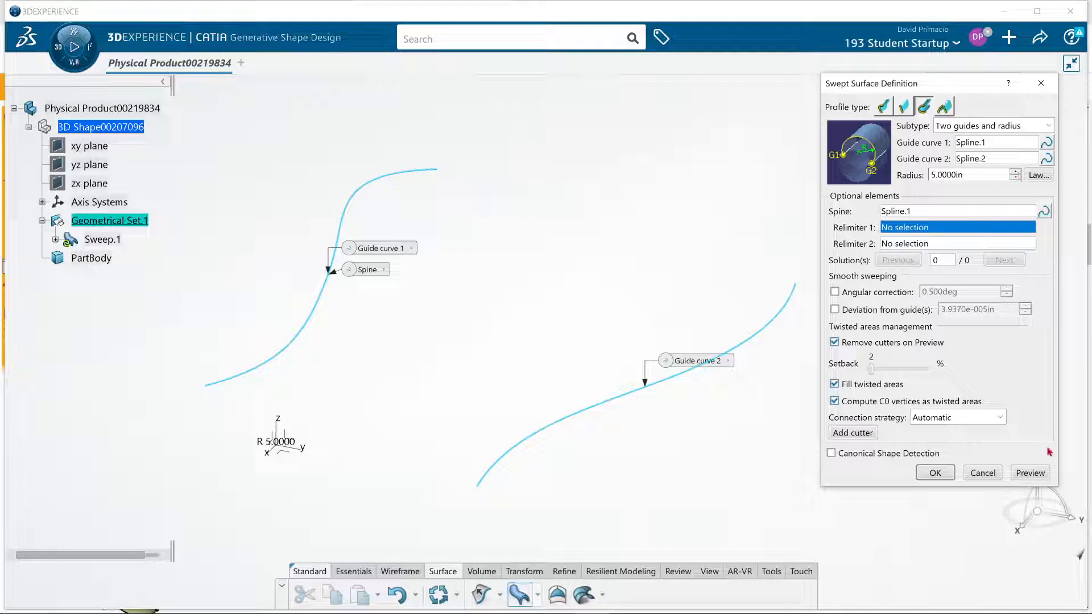
click(1029, 474)
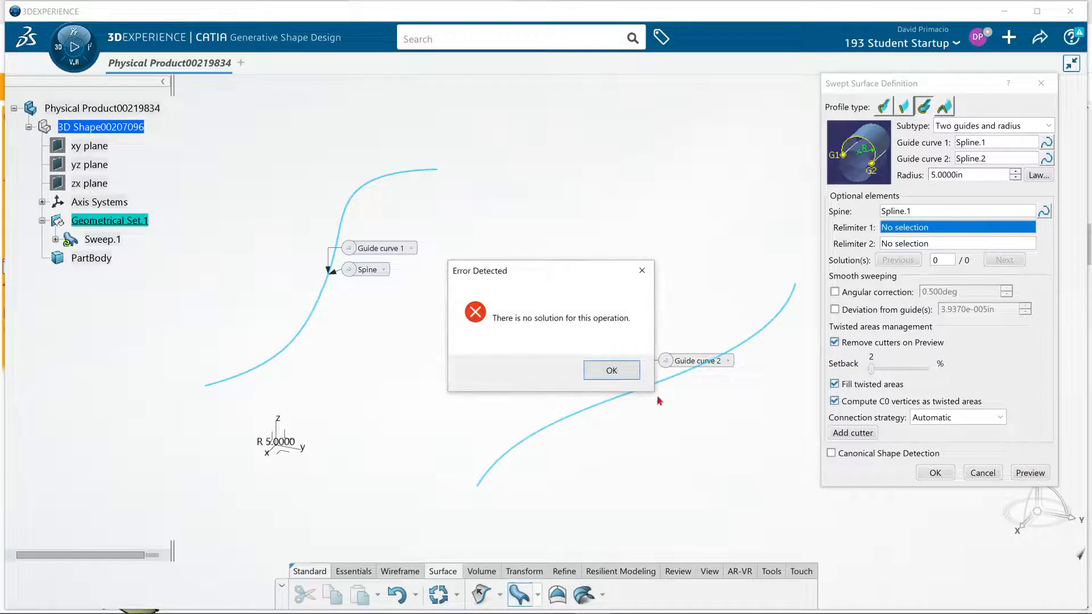
click(607, 369)
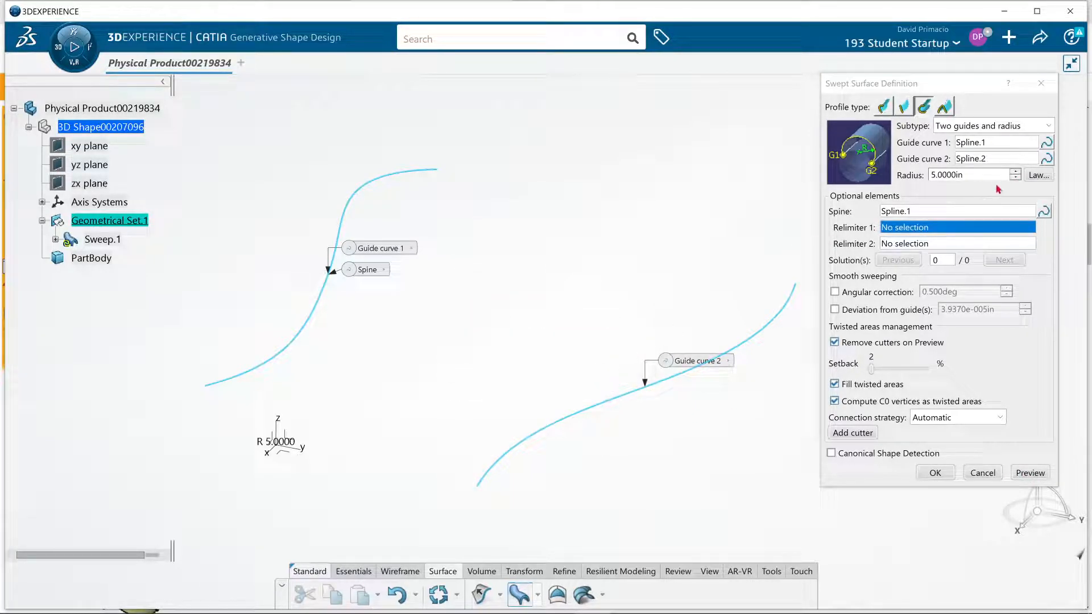
Try a 10 in radius for the swept surface and preview the result
double_click(980, 174)
text(10)
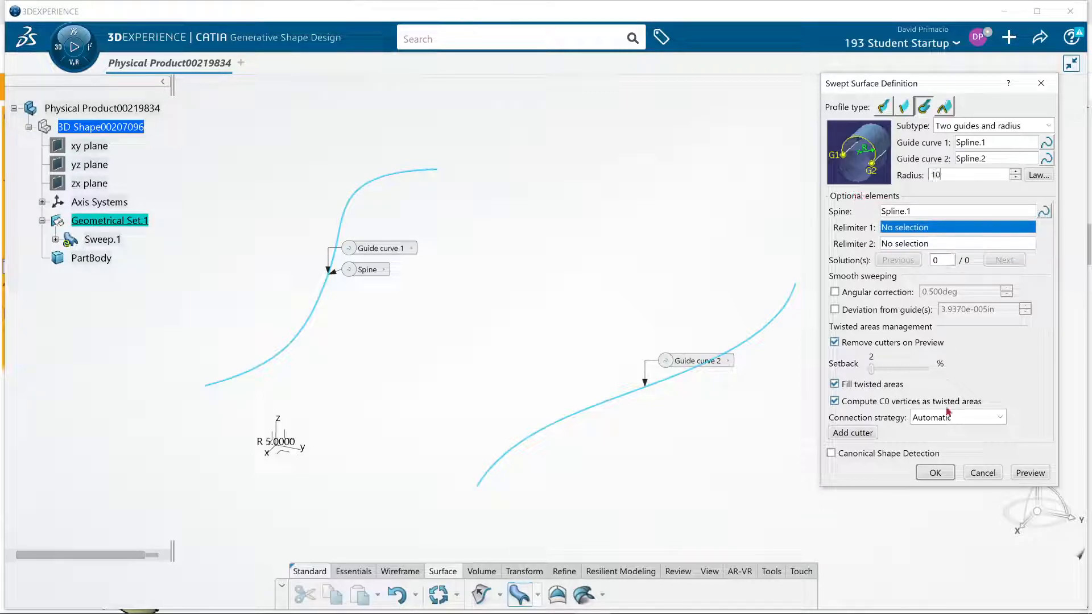
click(1029, 473)
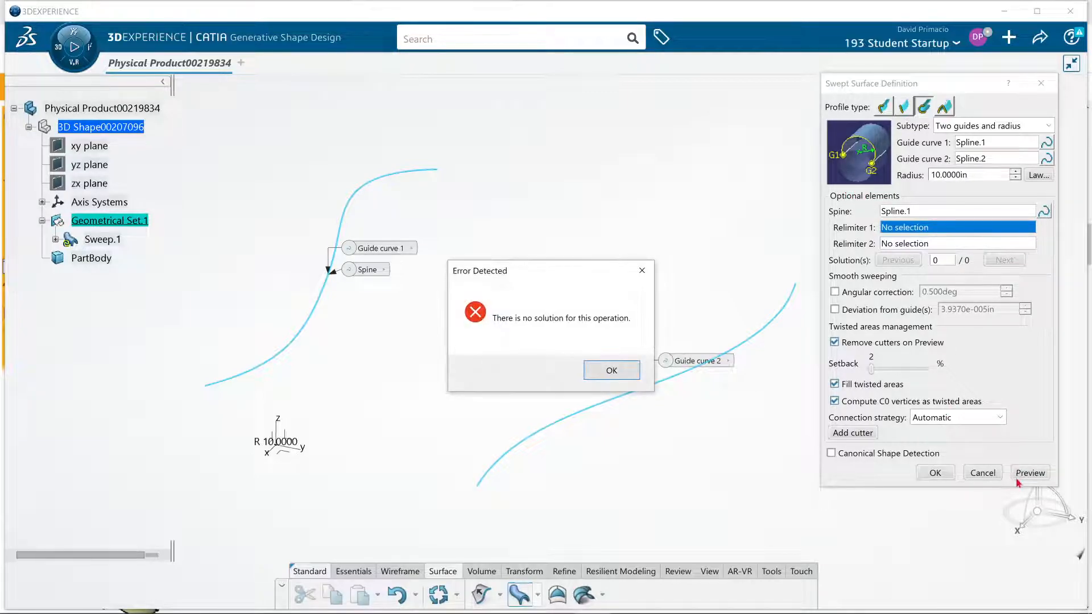
click(606, 372)
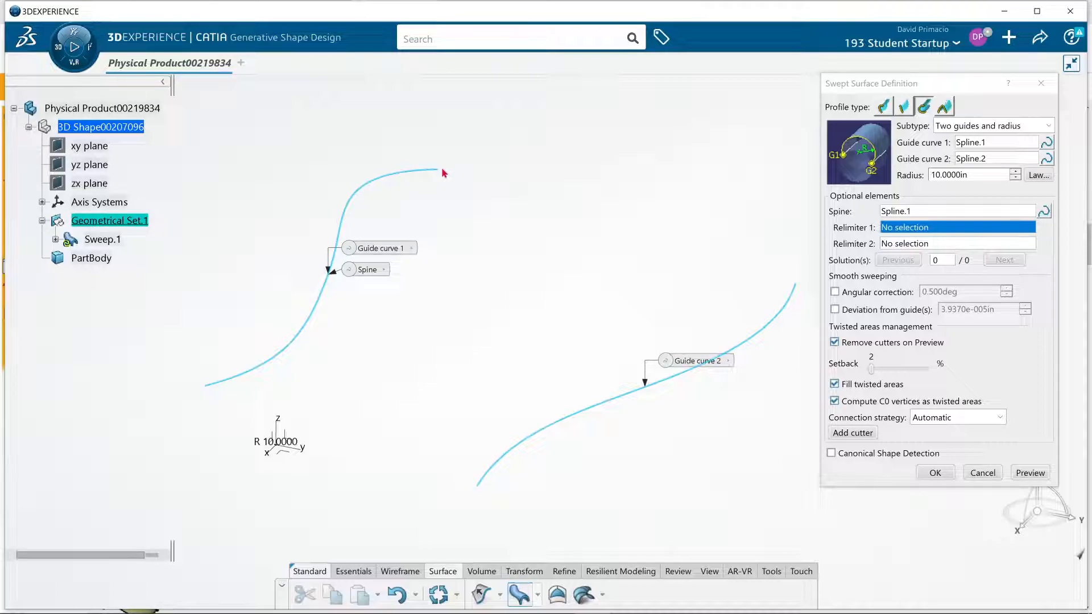
Replace the sweep's spine with the X axis of the absolute axis system and preview the surface
click(891, 213)
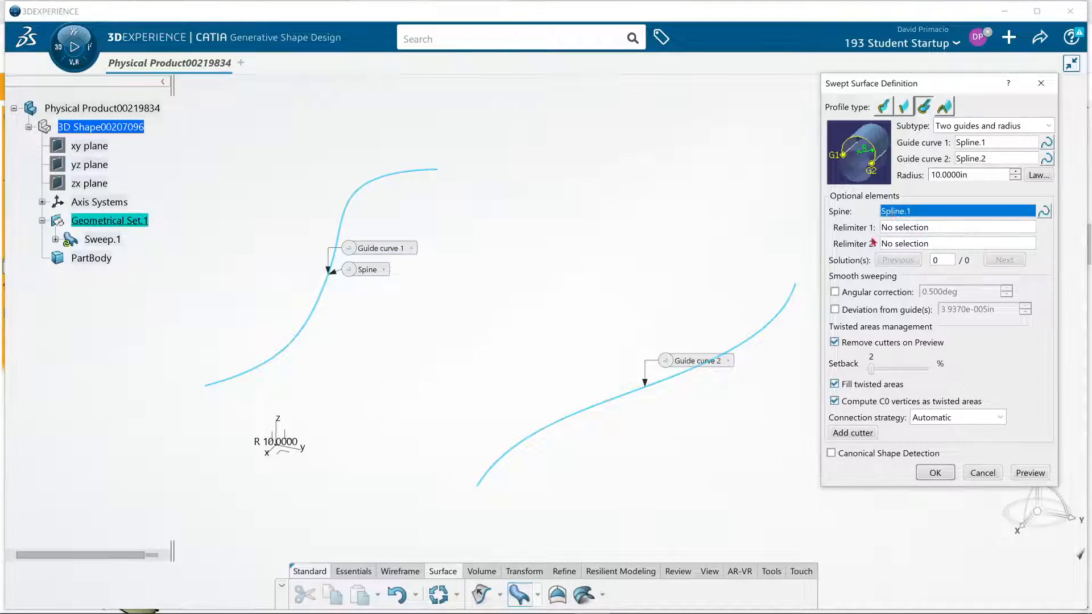
click(282, 453)
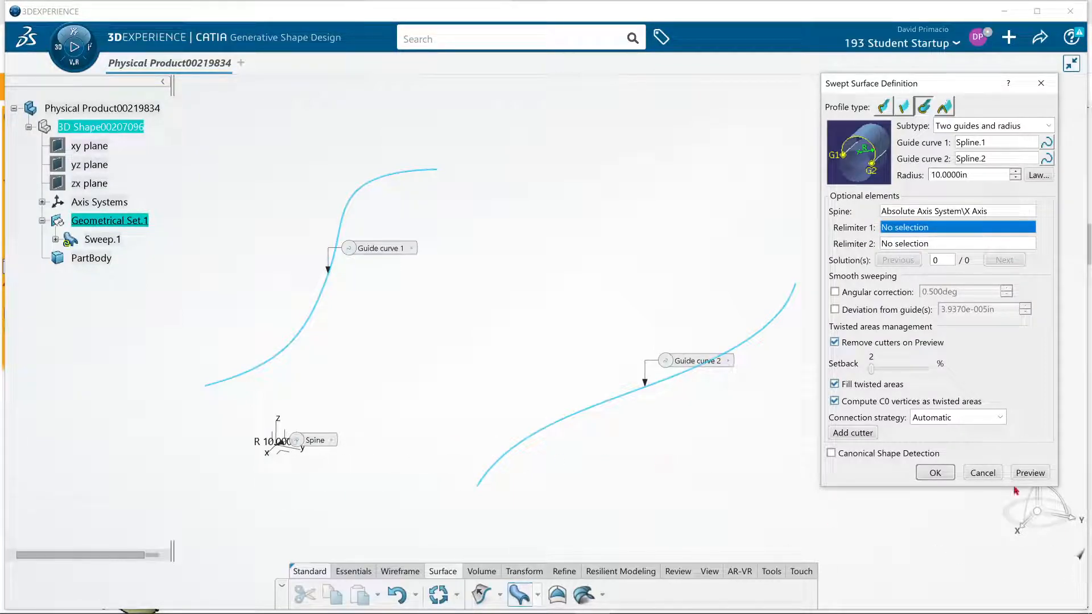
click(1029, 472)
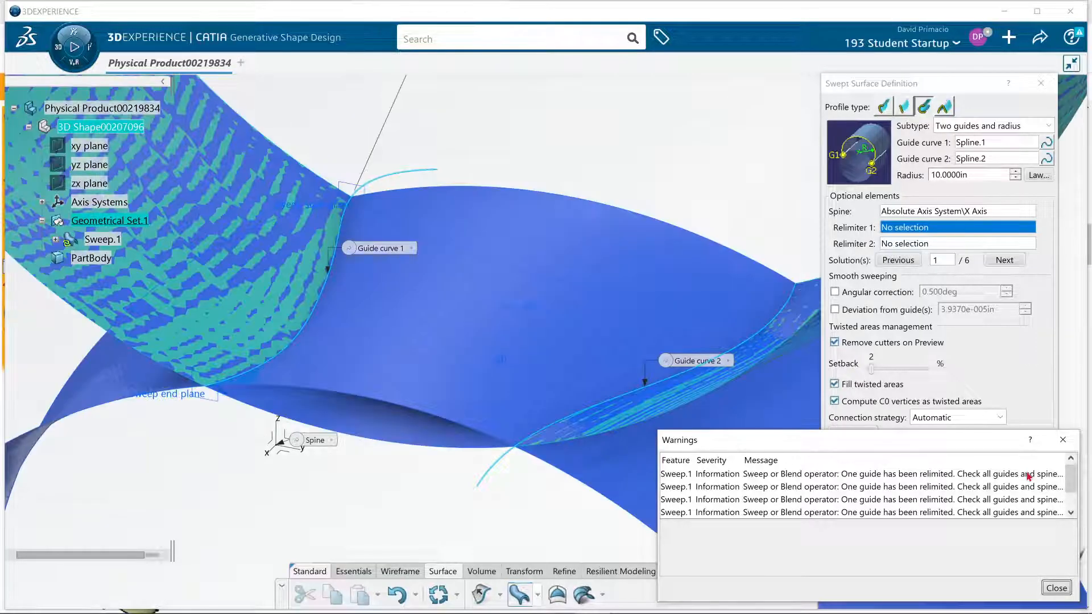
middle_drag(505, 434, 561, 467)
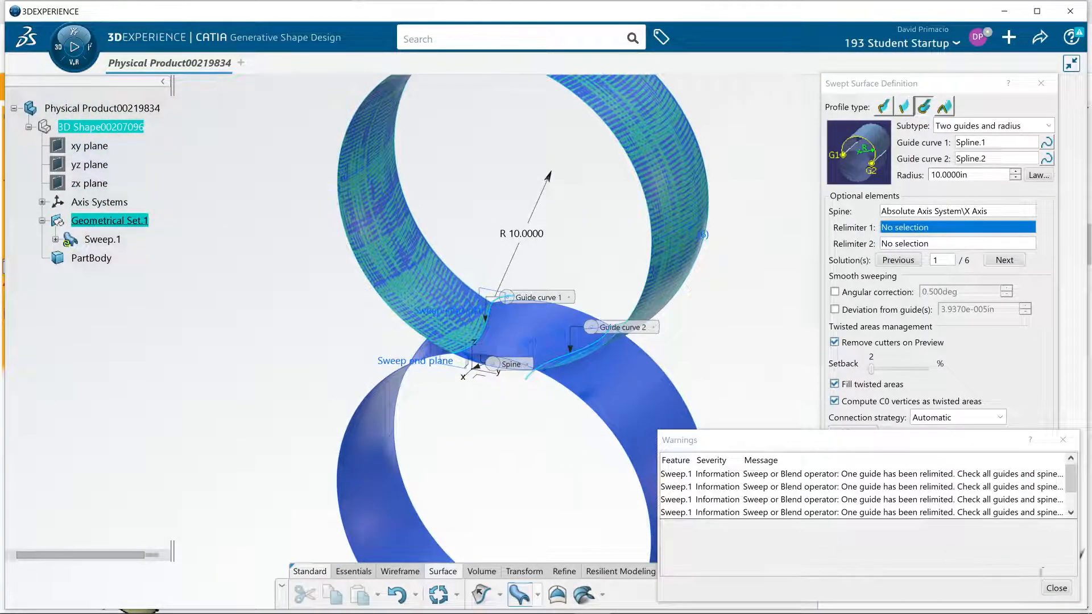
click(1056, 588)
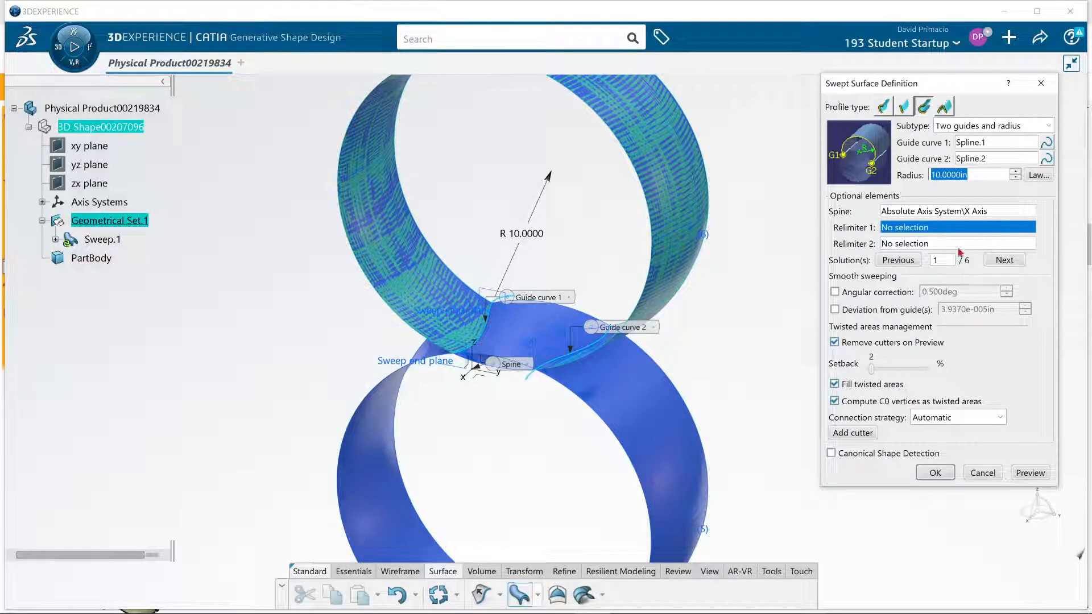
Set the sweep radius to 5 in, preview the surface and inspect its possible solutions
text(5)
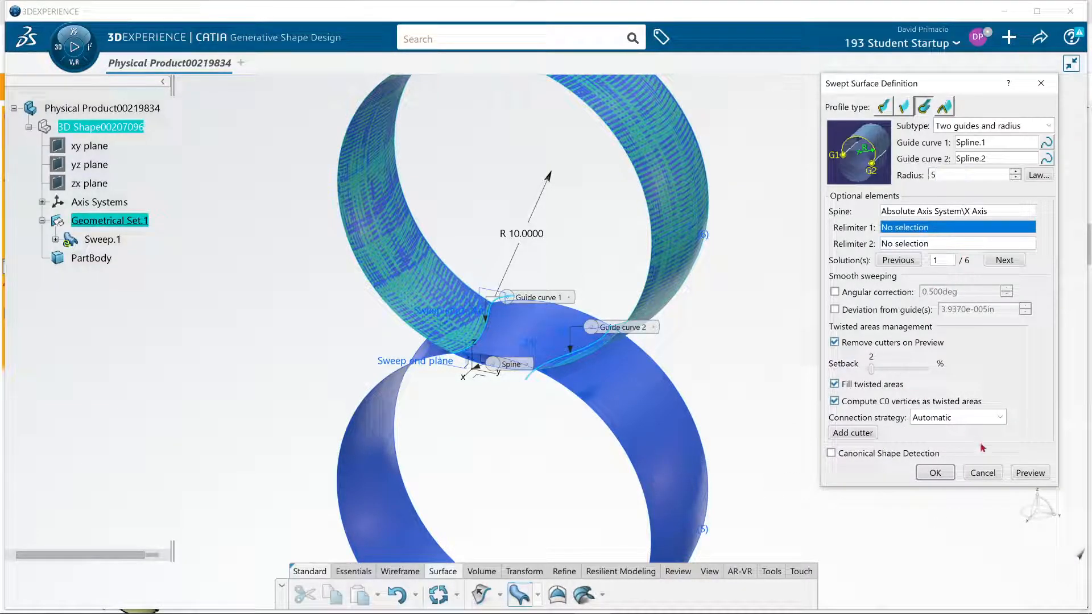
click(1030, 472)
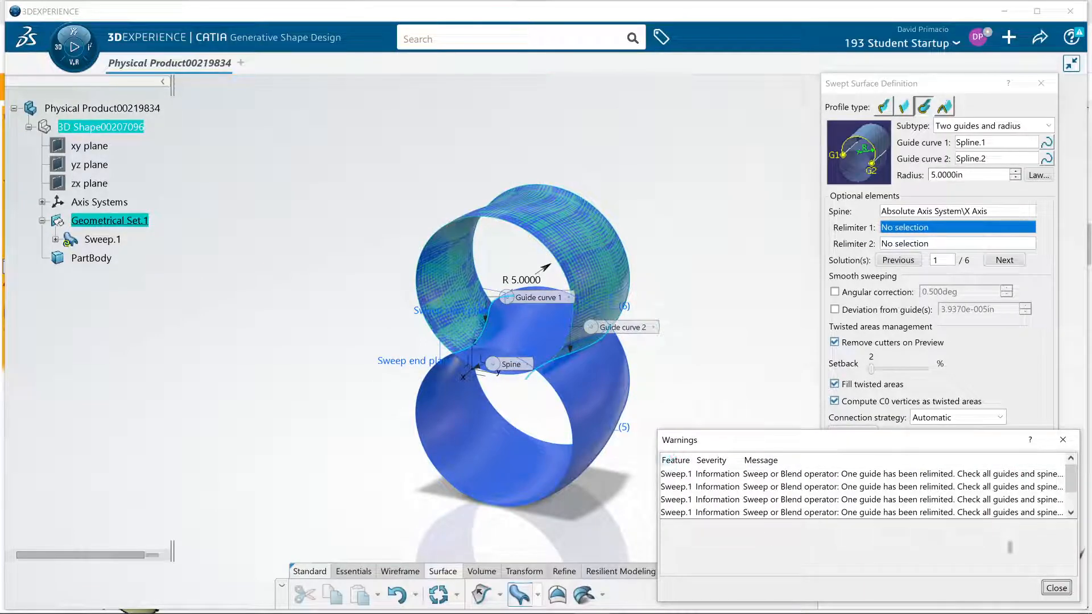
click(1056, 587)
middle_drag(723, 478, 634, 476)
middle_drag(338, 457, 450, 409)
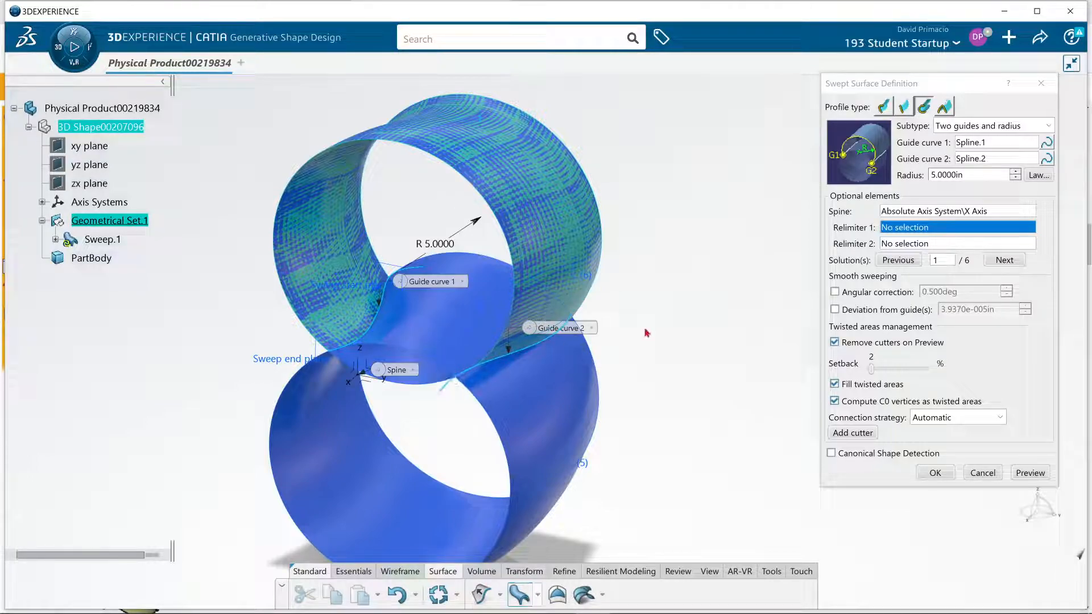
Try a 3 in radius for the sweep with the X axis as spine and preview it
click(967, 176)
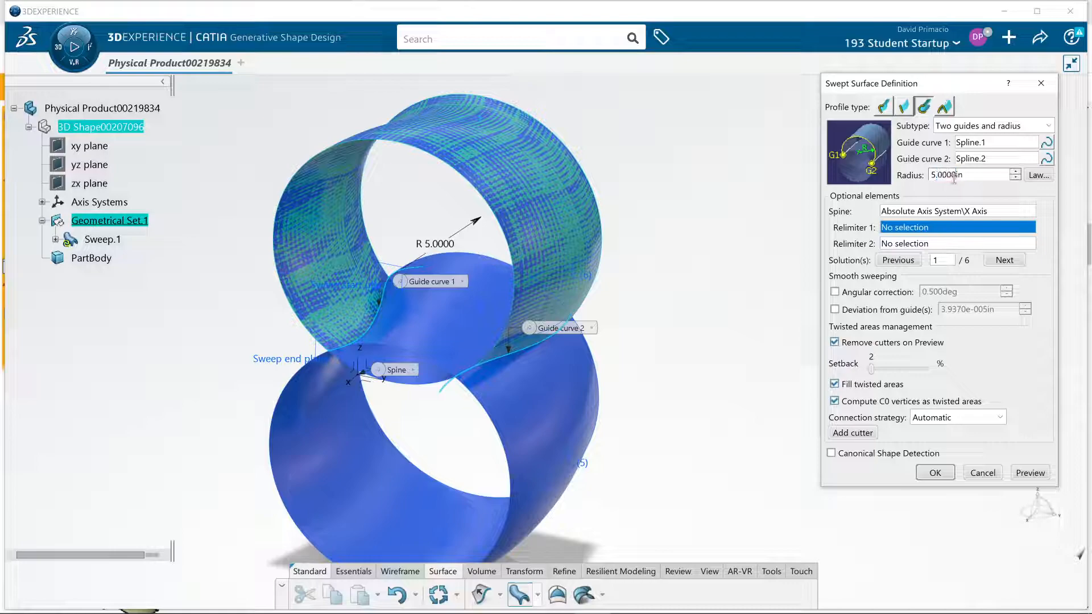
drag(965, 177, 912, 183)
text(3)
click(1022, 470)
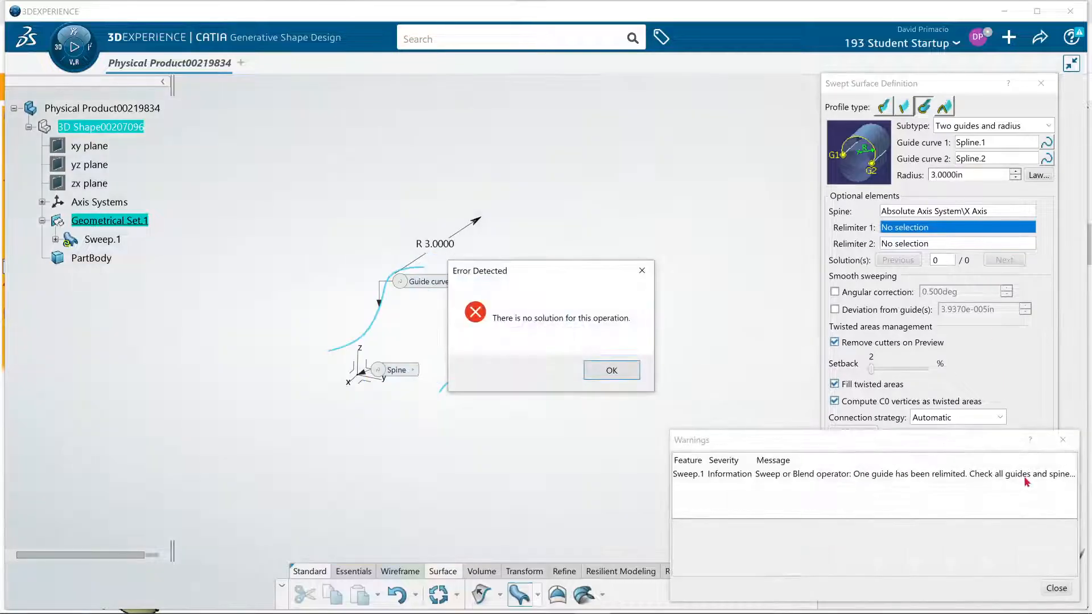
click(625, 374)
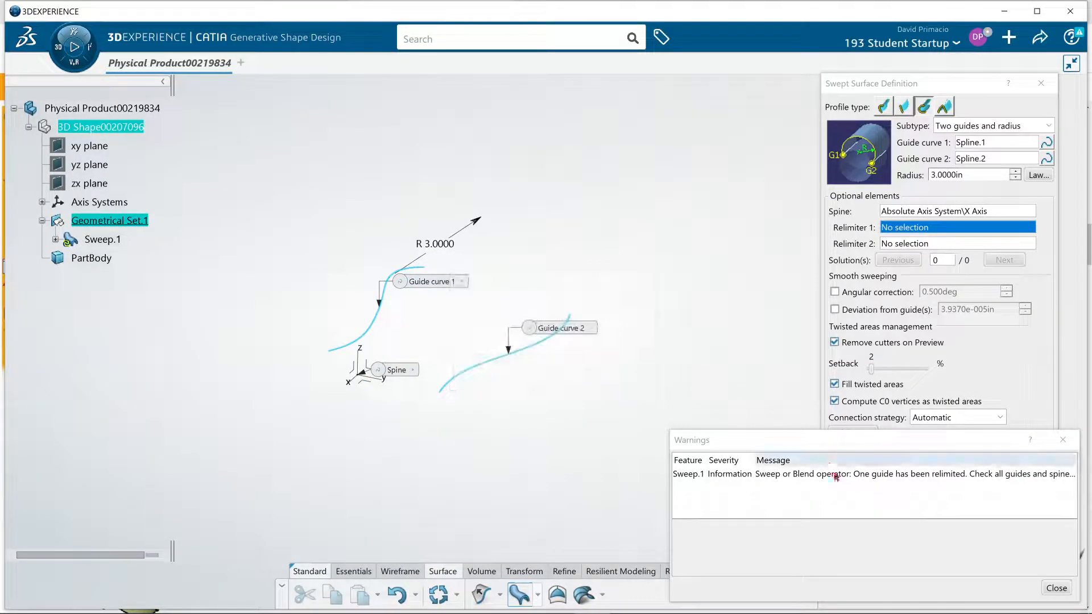
click(1054, 588)
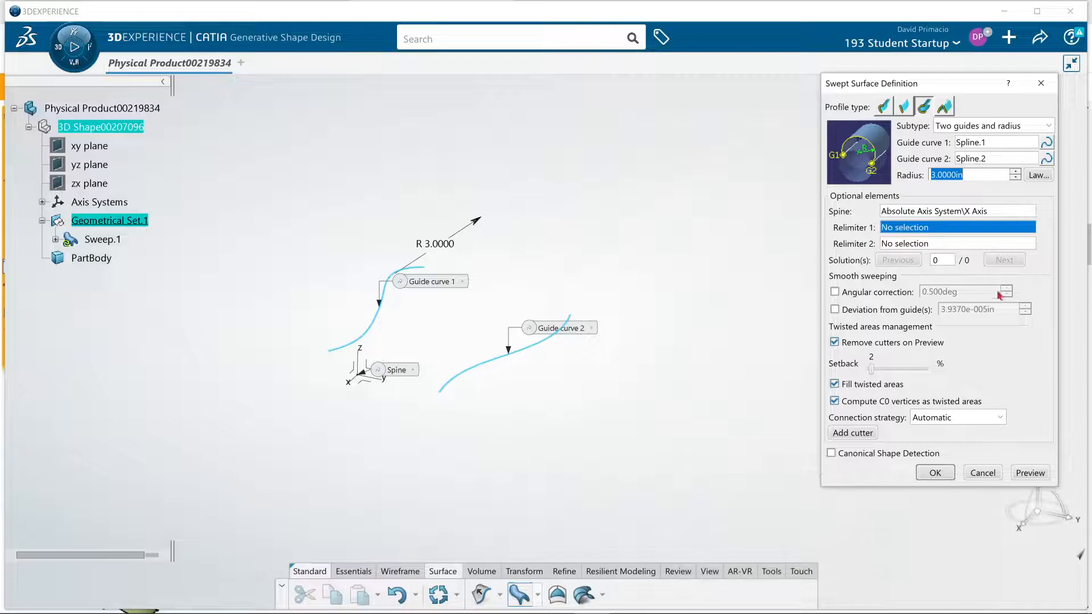
Set the sweep radius to 5 in and create the swept surface
text(5)
key(Return)
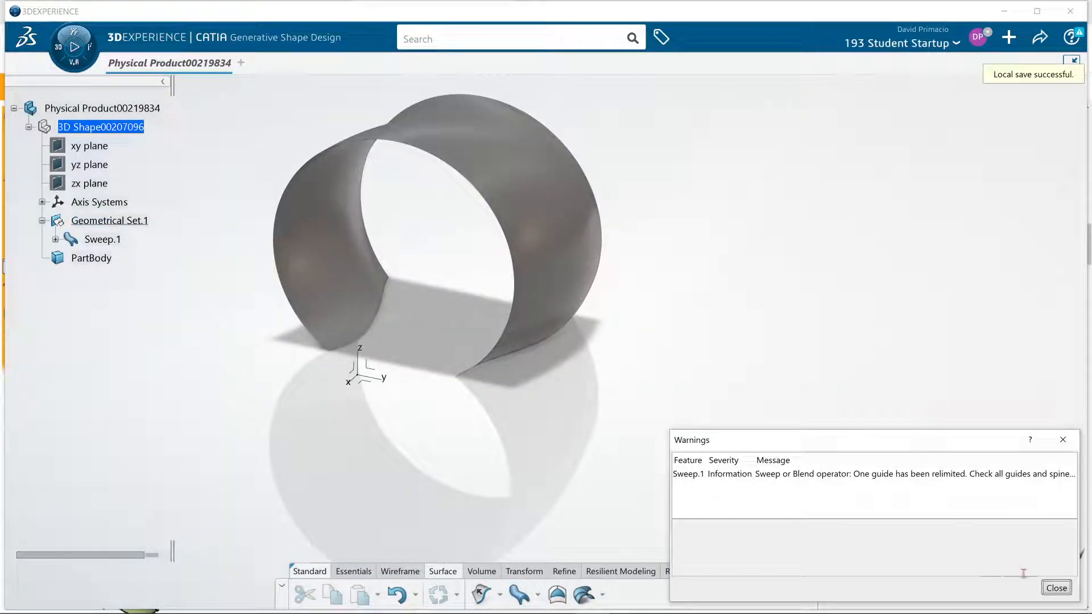
click(1056, 588)
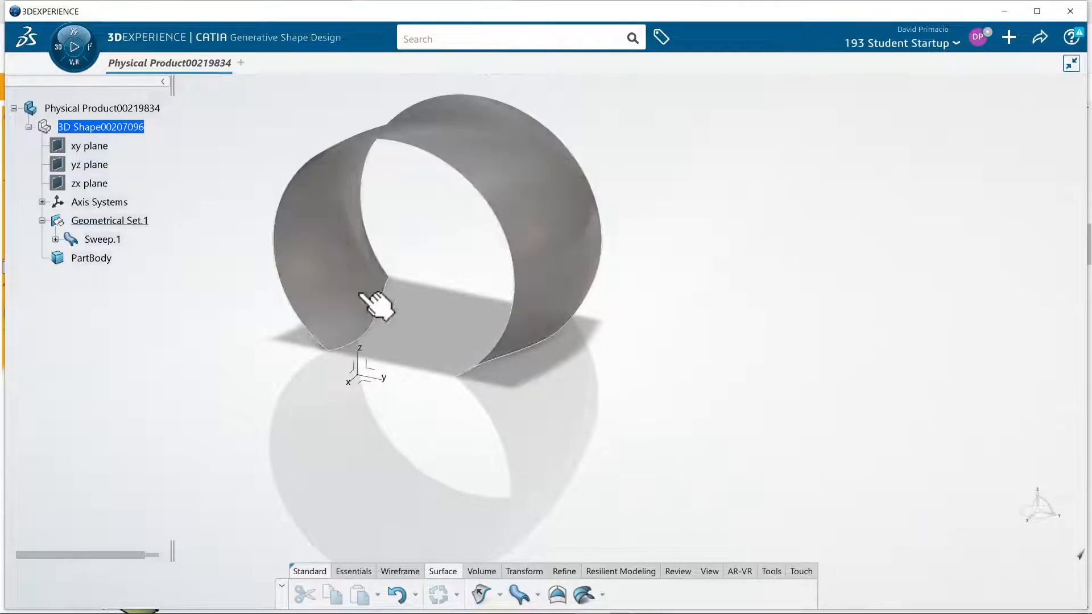
Edit the swept surface to use solution 2 of 6, apply the change and inspect the resulting shape
double_click(372, 279)
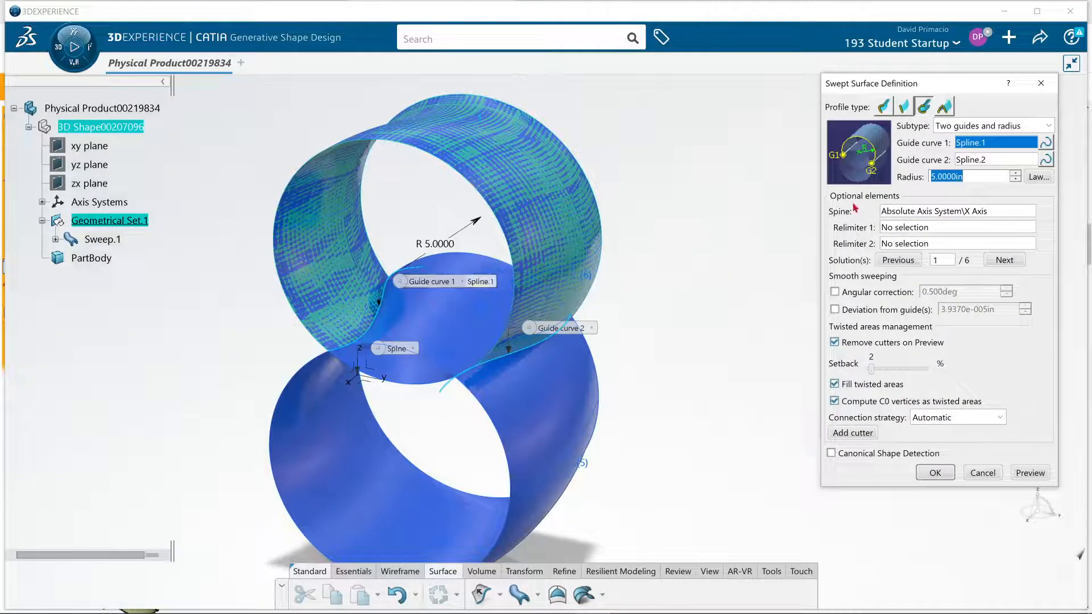
click(1002, 260)
click(1030, 472)
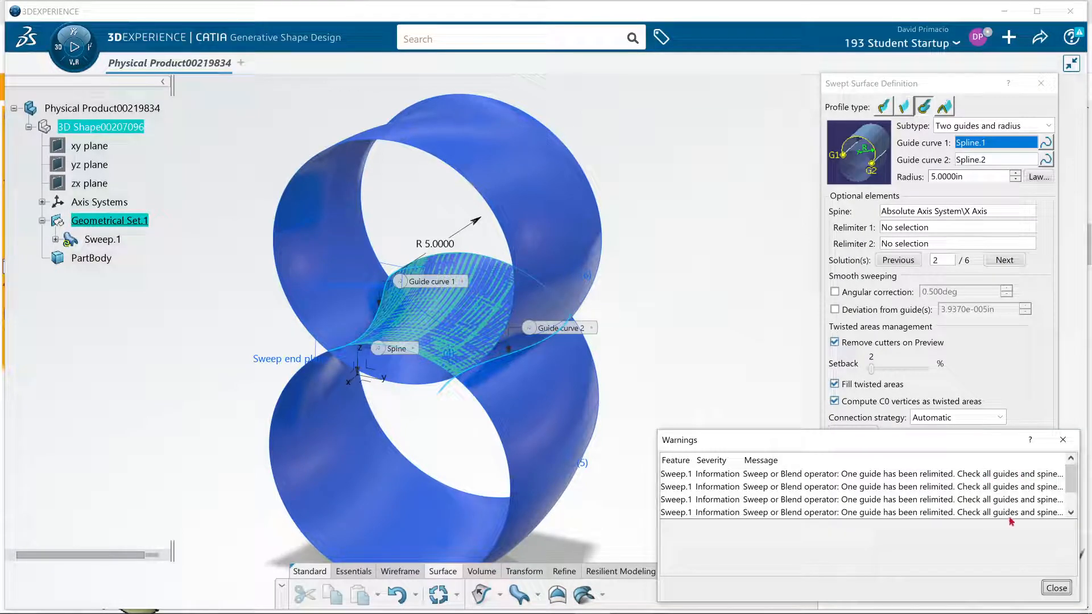
click(1054, 587)
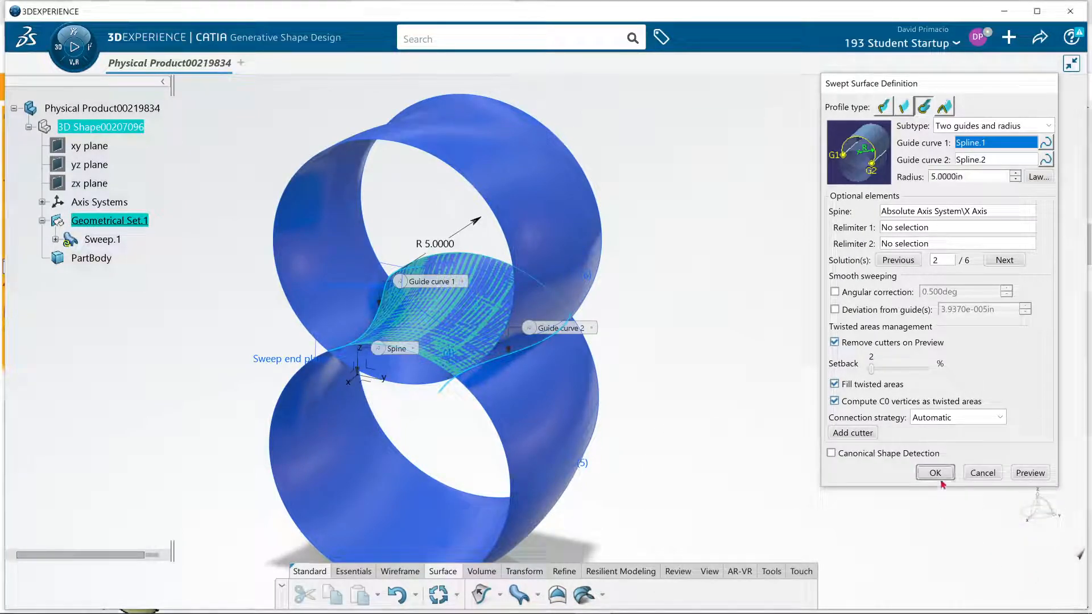
click(934, 472)
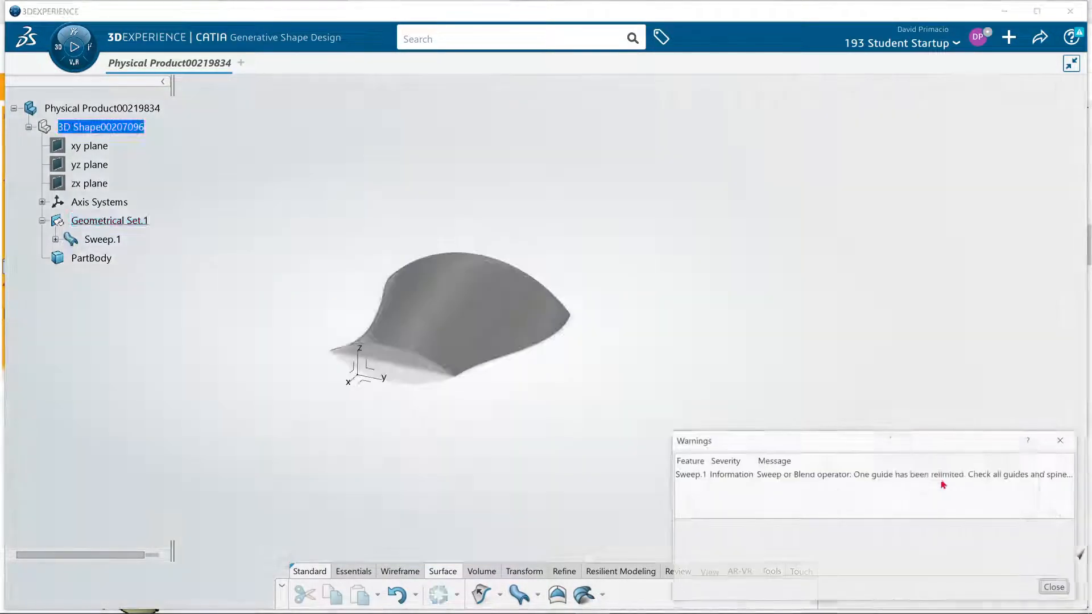
click(1053, 588)
middle_drag(598, 332, 639, 401)
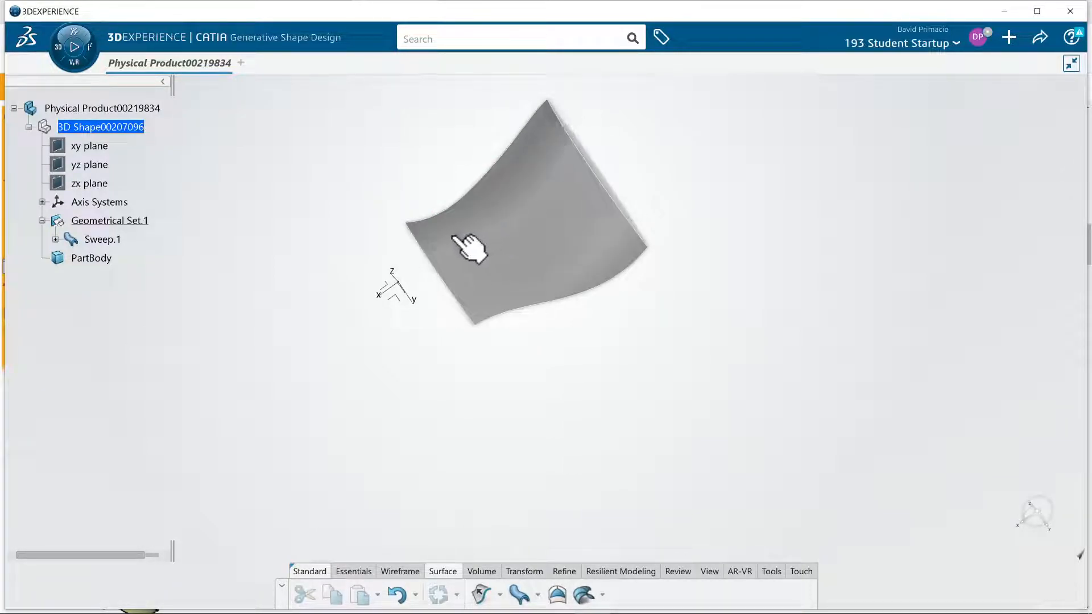
middle_drag(457, 300, 594, 317)
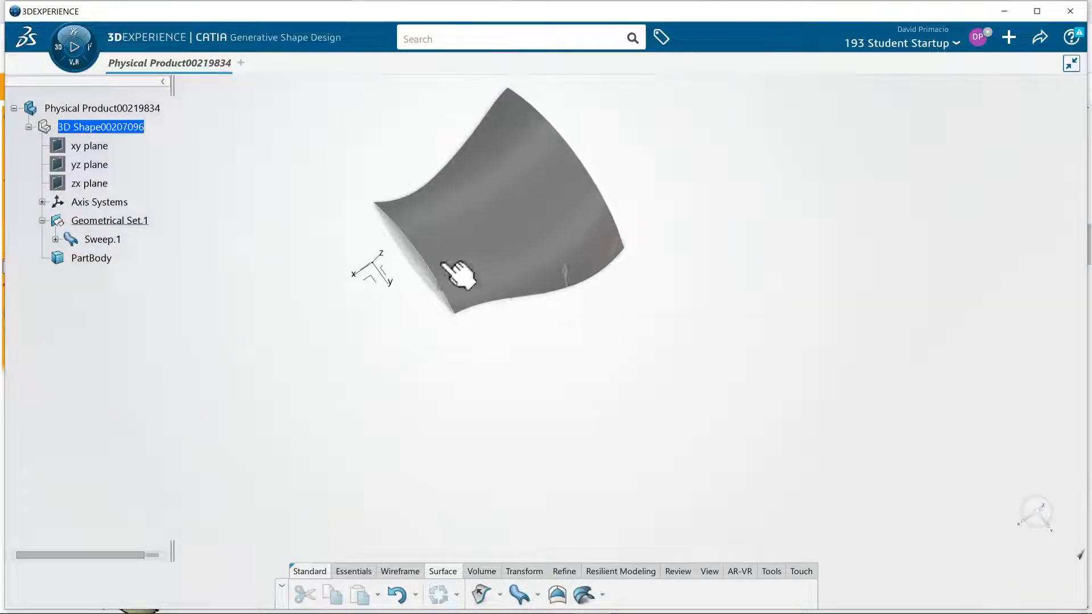
Edit the swept surface to use solution 5 of 6, preview it and apply the change
middle_drag(541, 333, 458, 311)
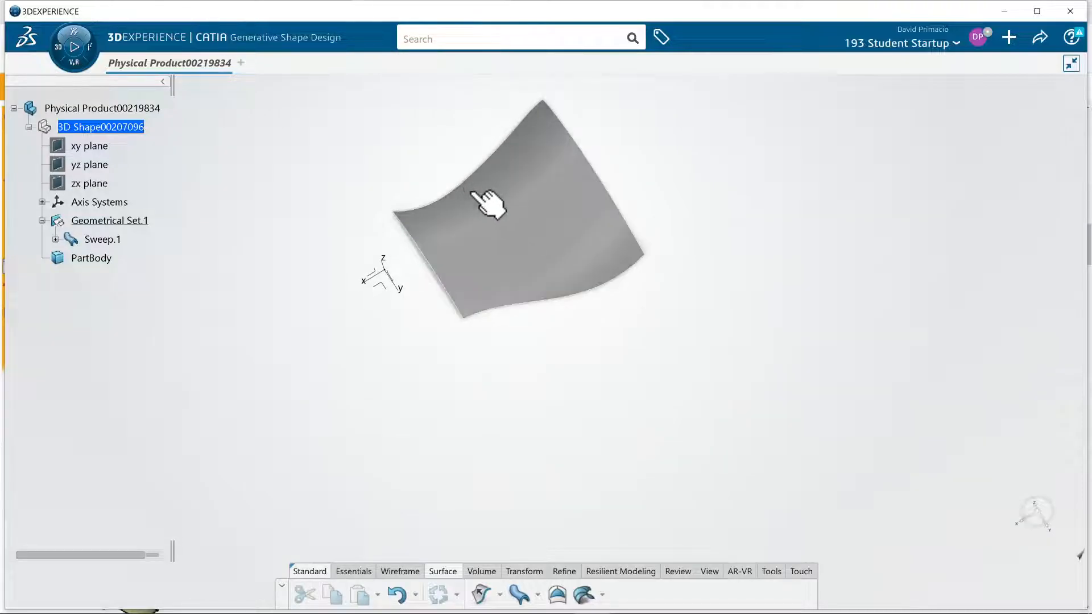
middle_drag(531, 319, 596, 392)
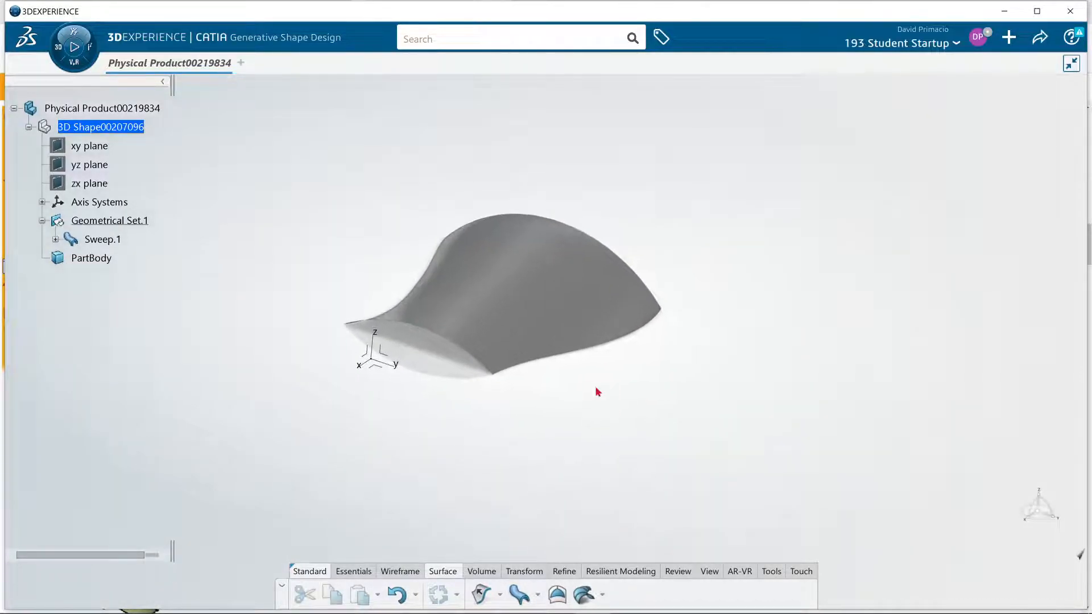
double_click(583, 338)
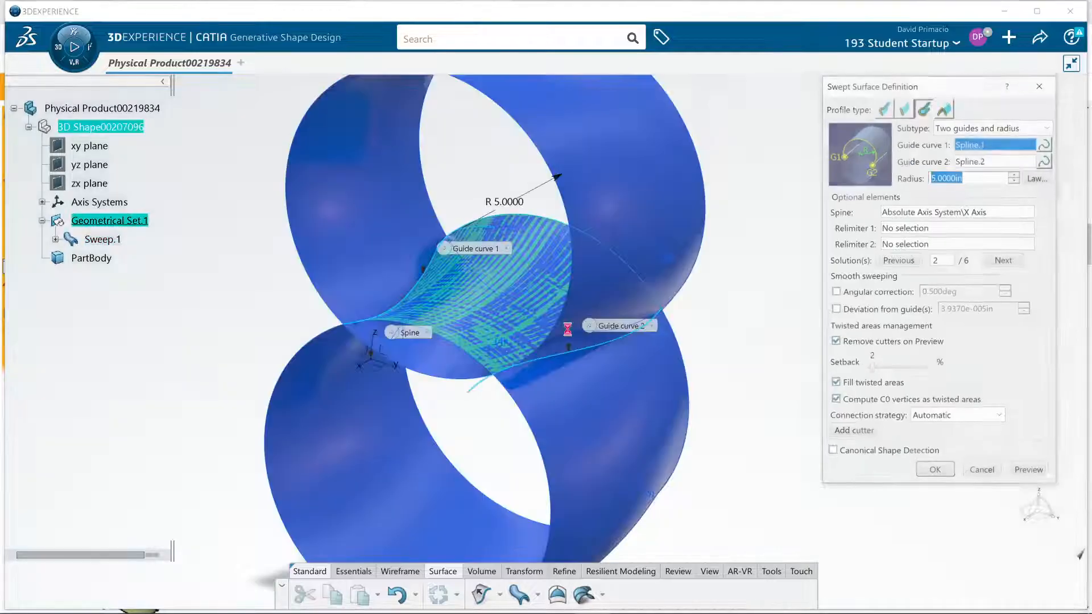
click(619, 412)
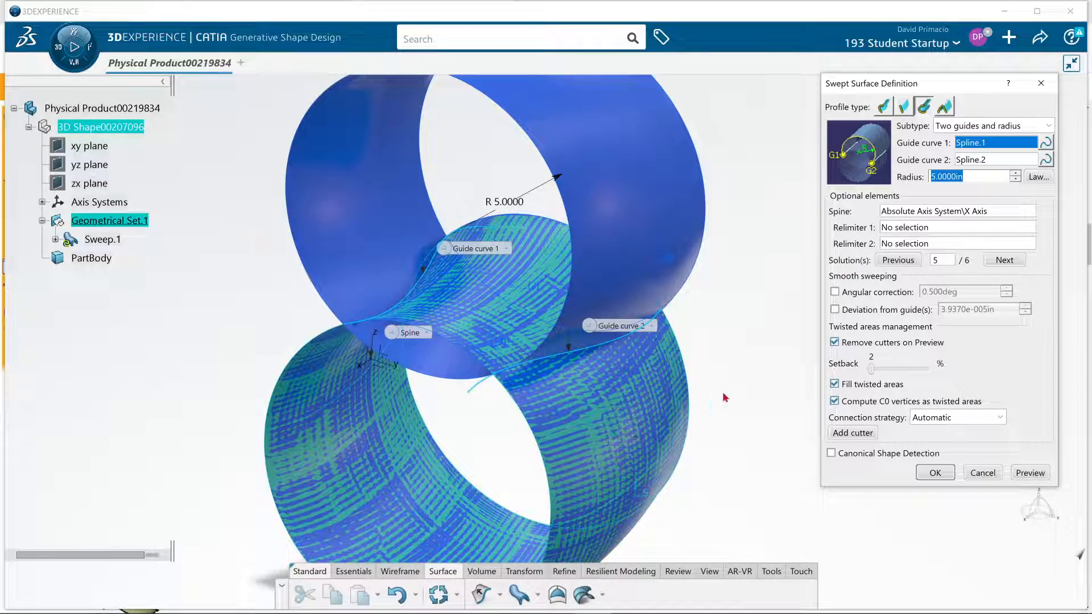
click(1029, 472)
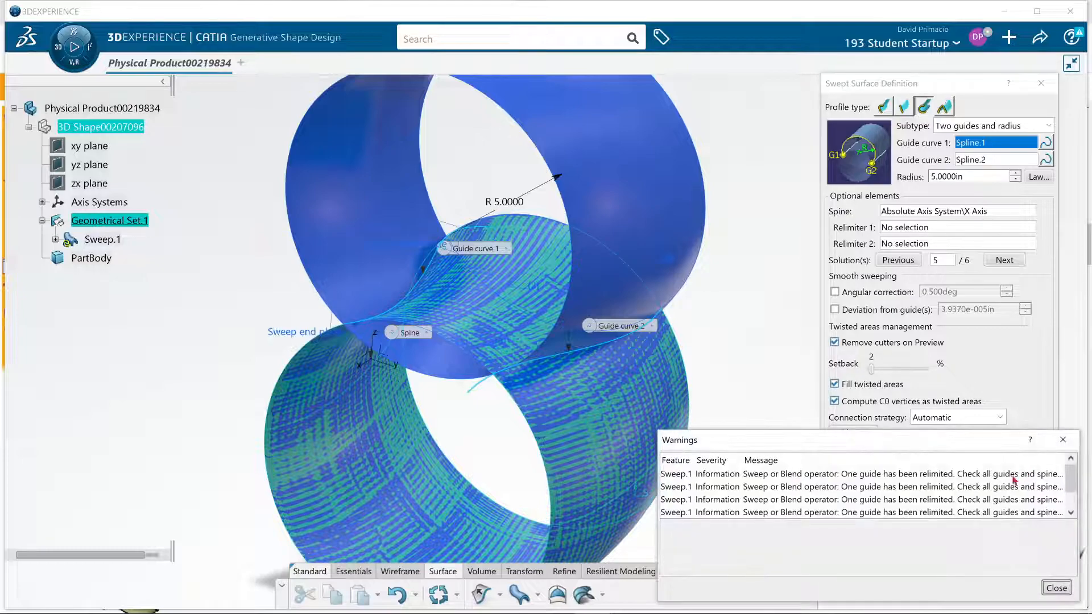
click(1055, 587)
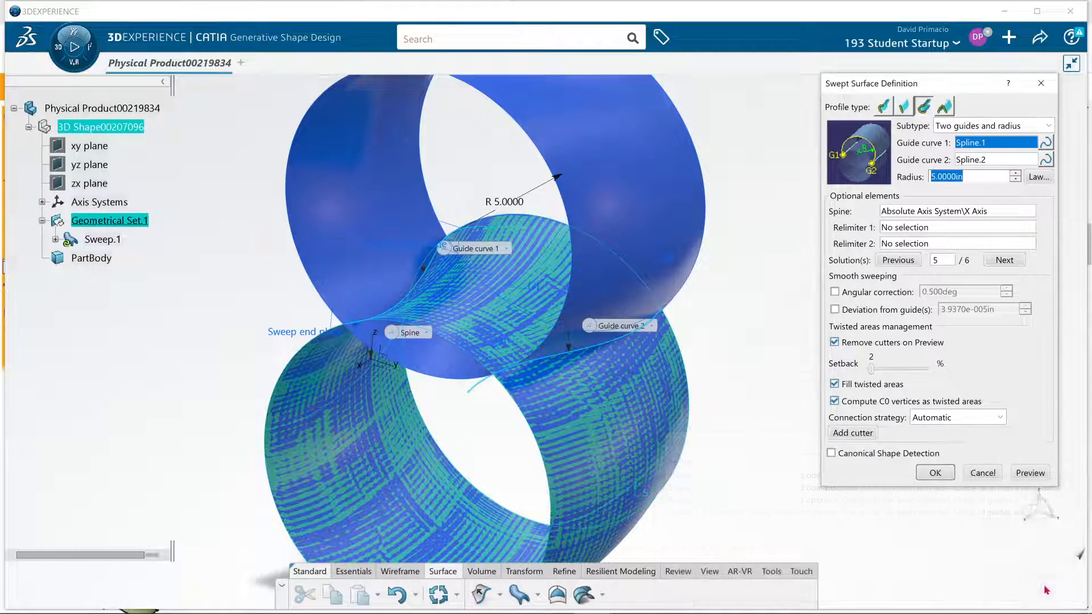
click(944, 478)
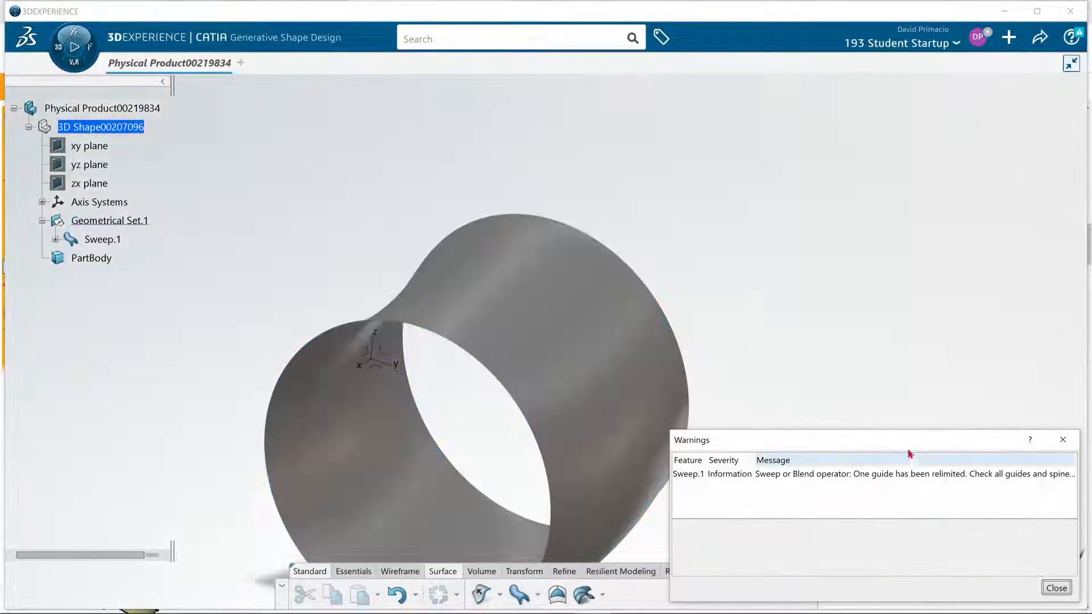
click(1058, 587)
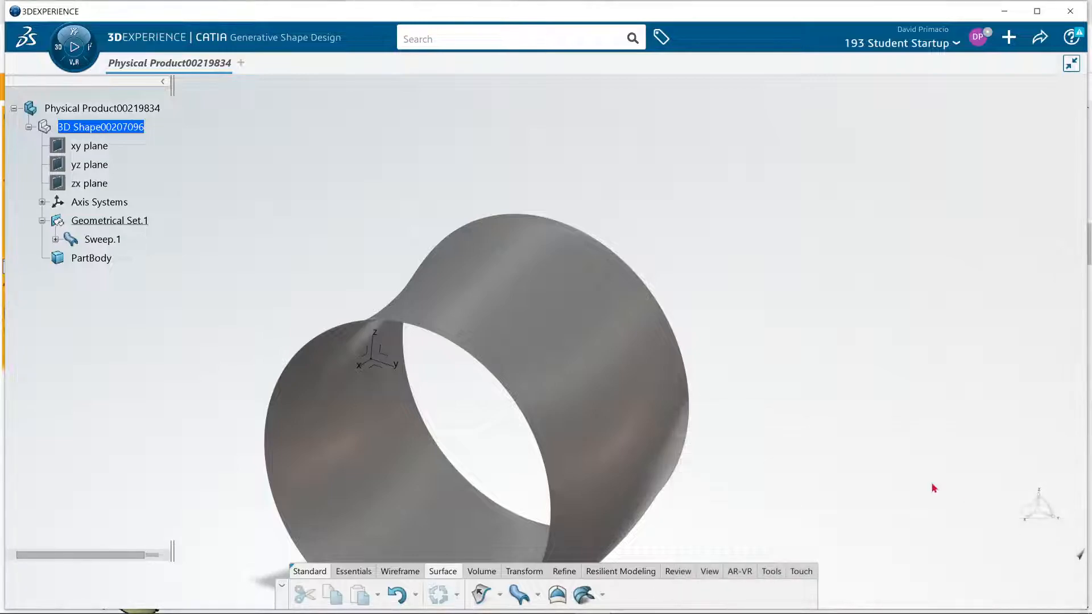
Switch the swept surface to solution 6 of 6, preview it and apply the change
double_click(638, 420)
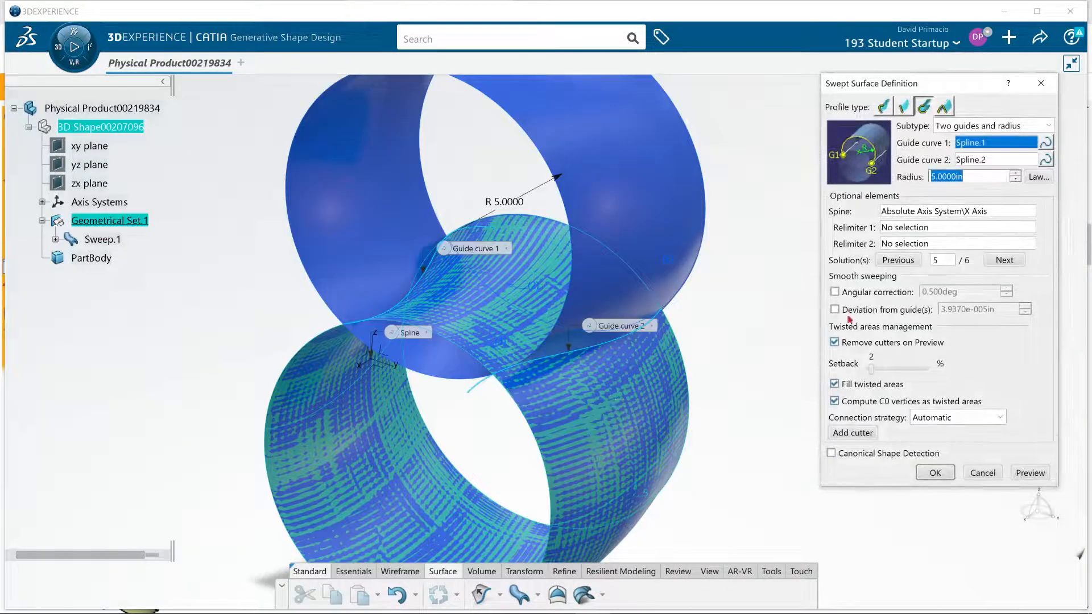
click(1004, 263)
click(1012, 473)
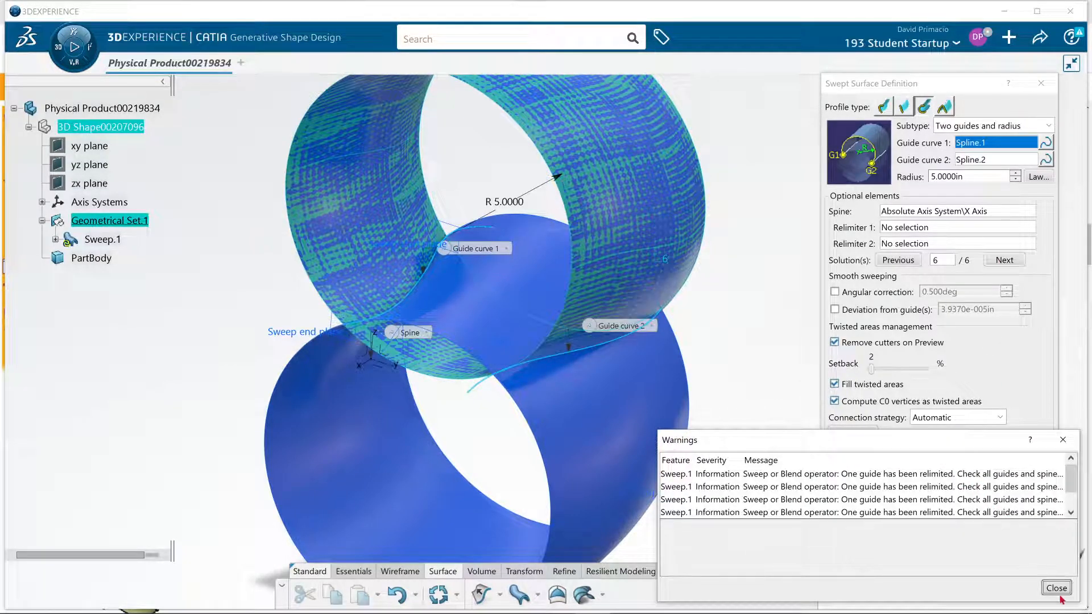
click(1056, 588)
click(933, 473)
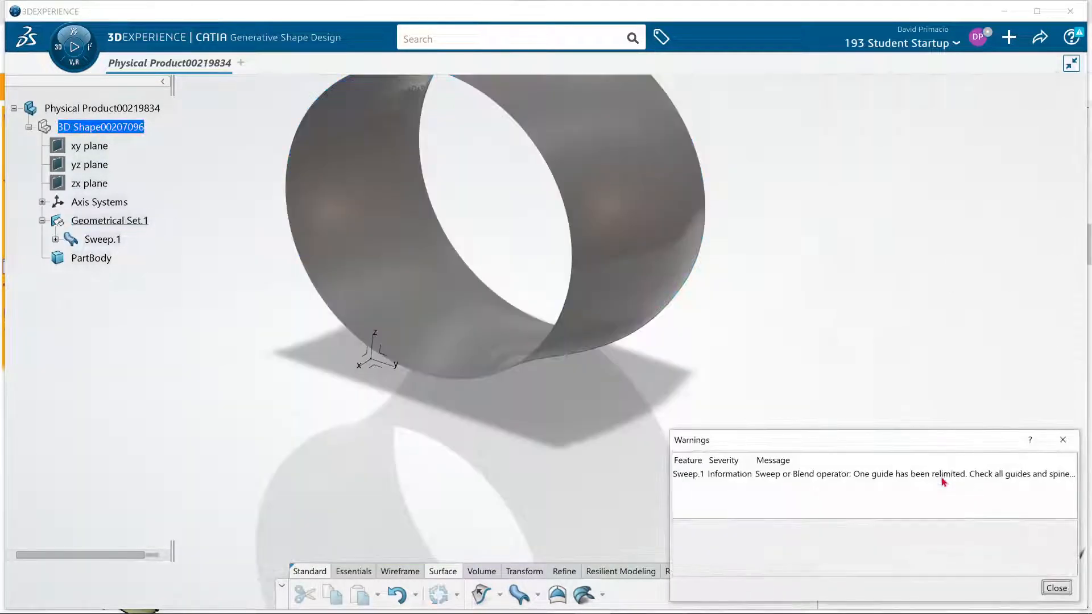
click(1055, 588)
Change the swept surface to solution 1 of 6, preview it and apply the change
double_click(626, 329)
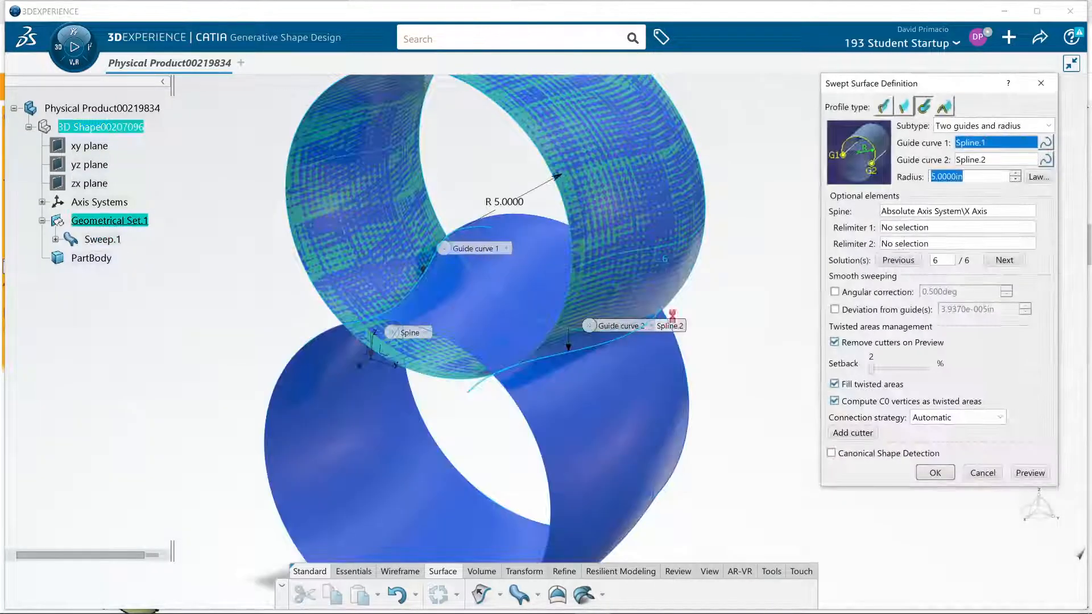
click(1004, 260)
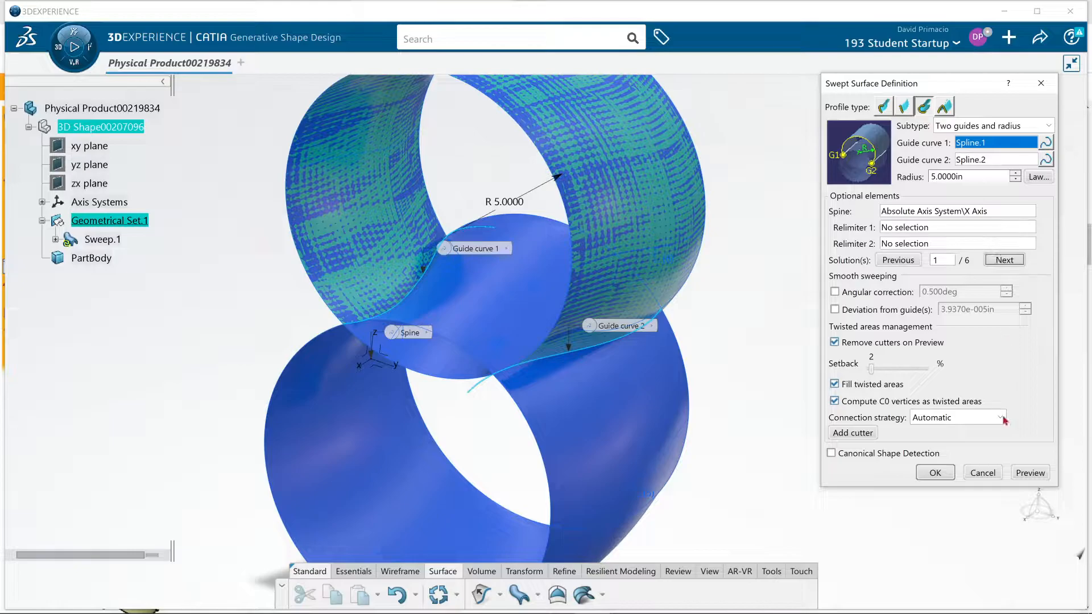
click(1029, 473)
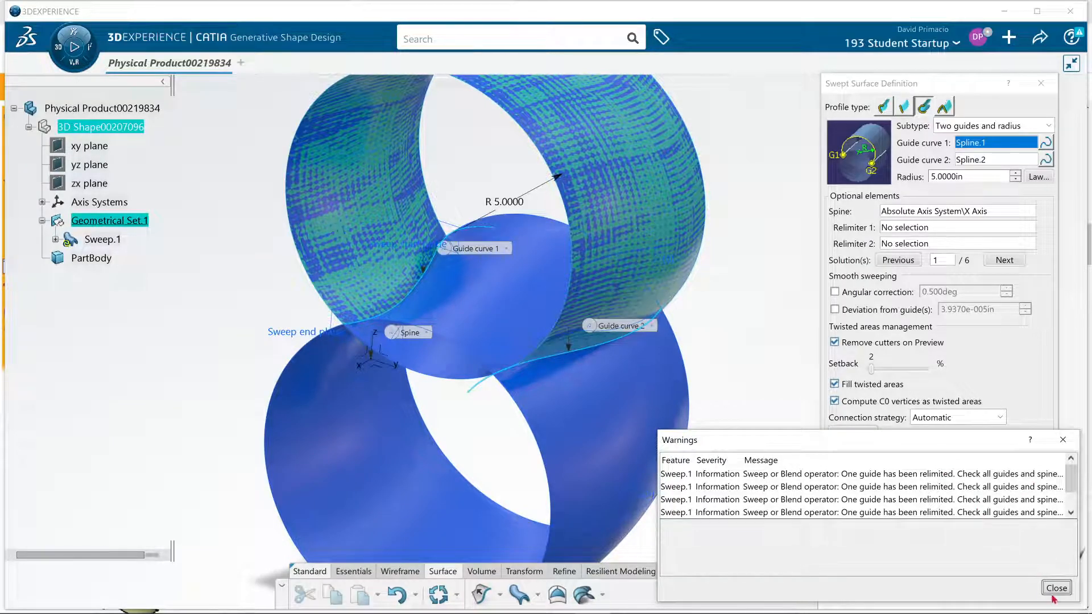
click(1055, 589)
click(945, 476)
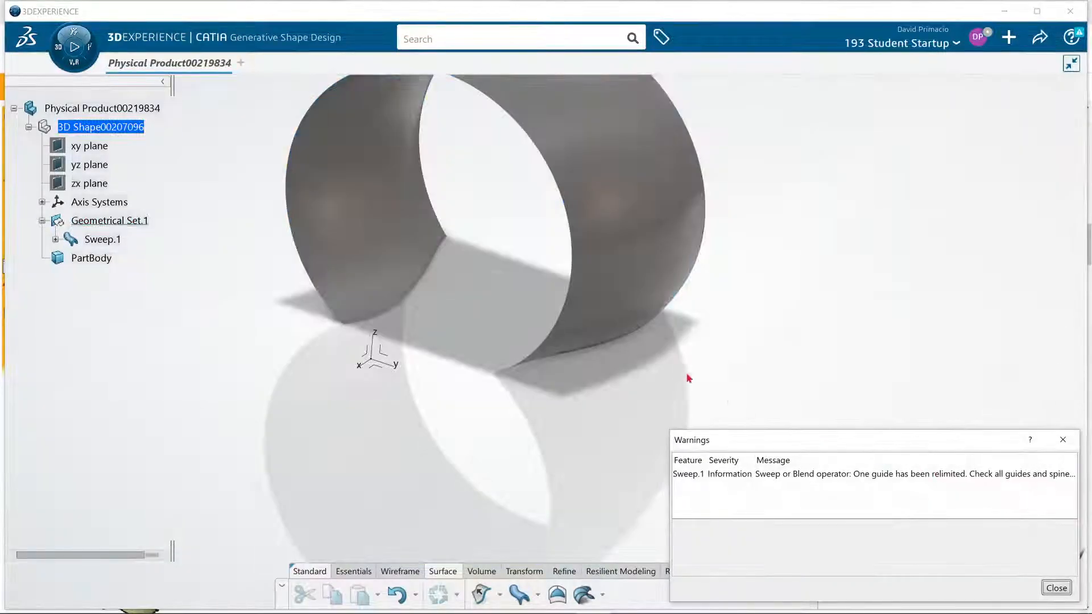
click(1055, 589)
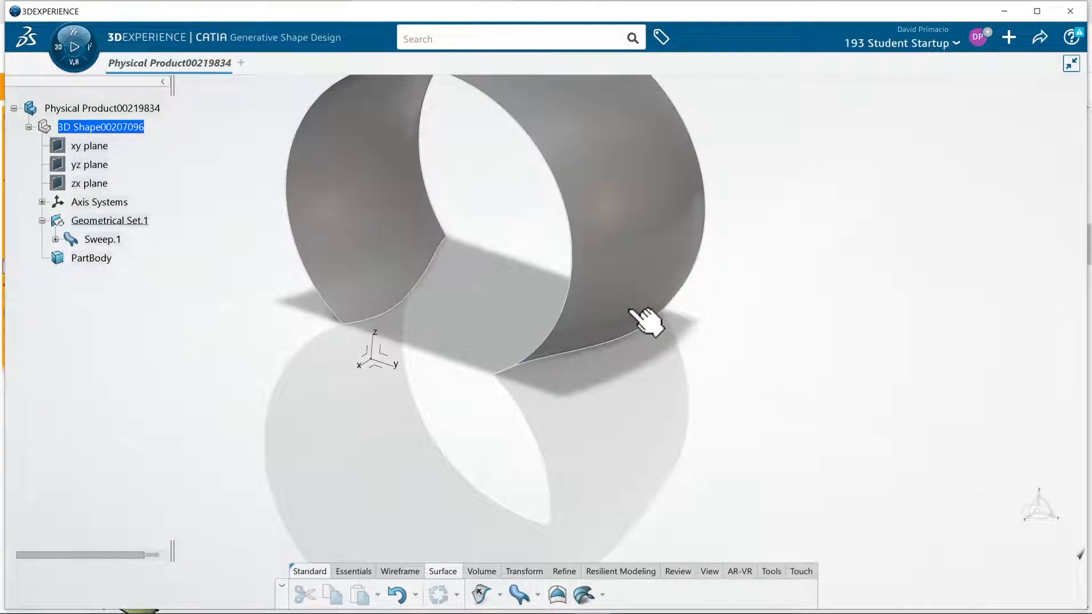
Set the swept surface back to solution 2 of 6, preview it and apply the change
double_click(636, 310)
click(1000, 262)
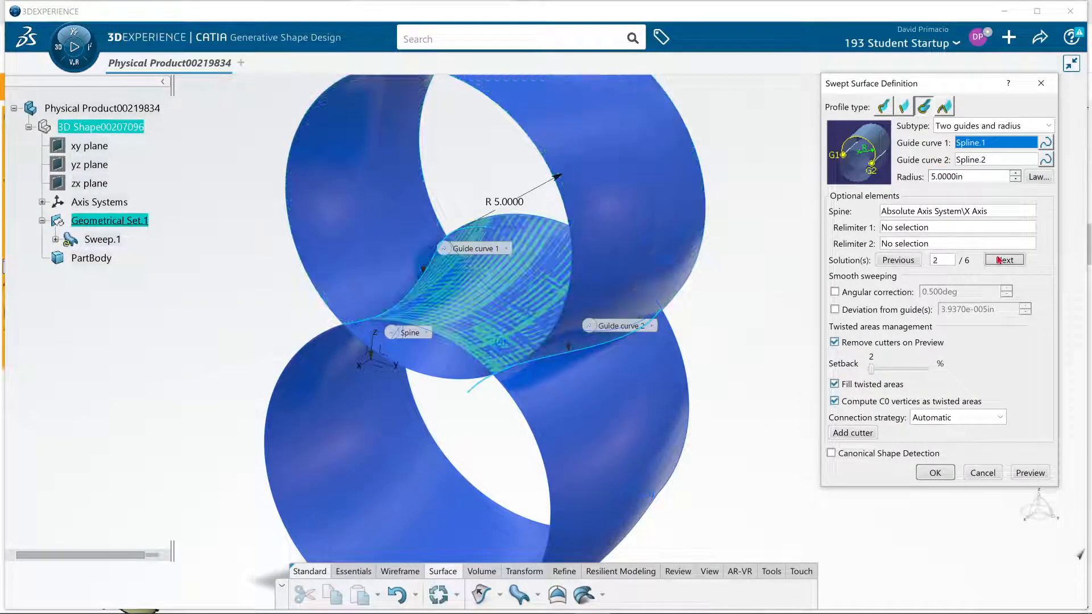
click(1036, 472)
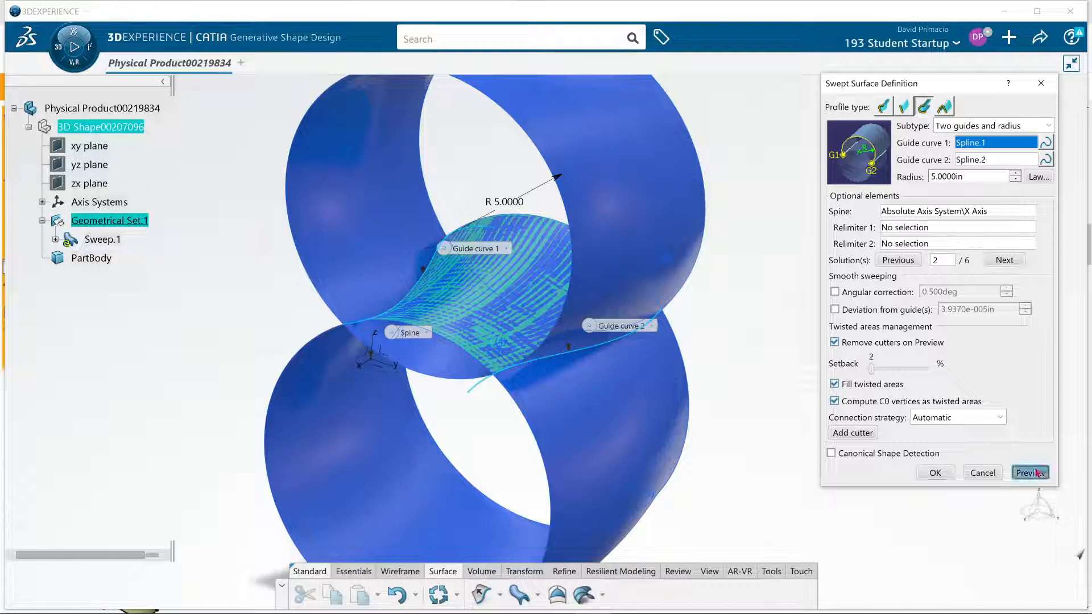
click(1056, 588)
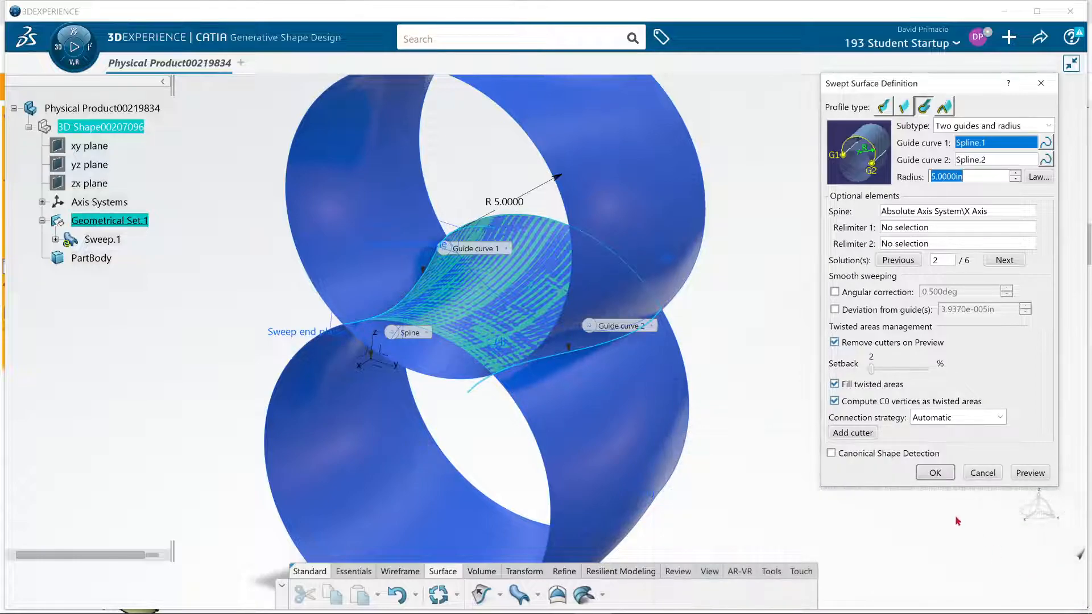
click(933, 471)
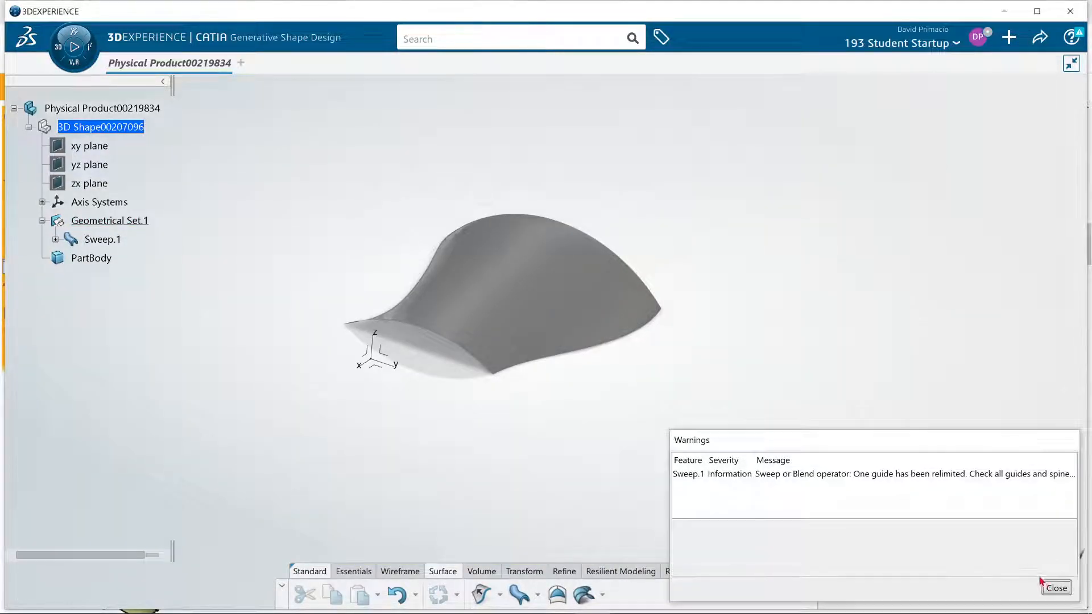
click(1056, 588)
middle_drag(832, 486, 841, 462)
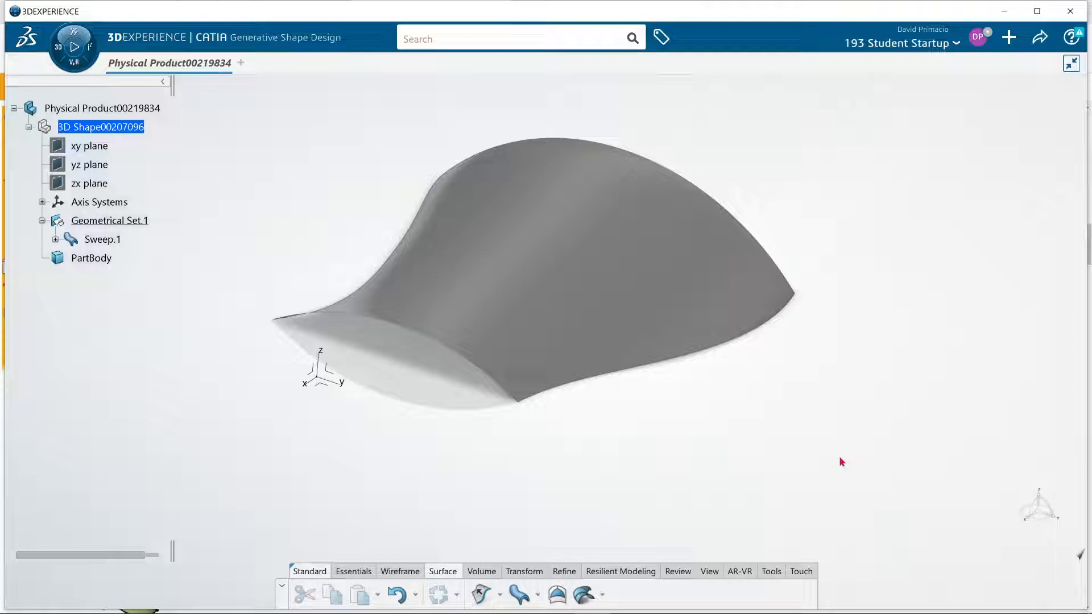
middle_drag(819, 463, 762, 473)
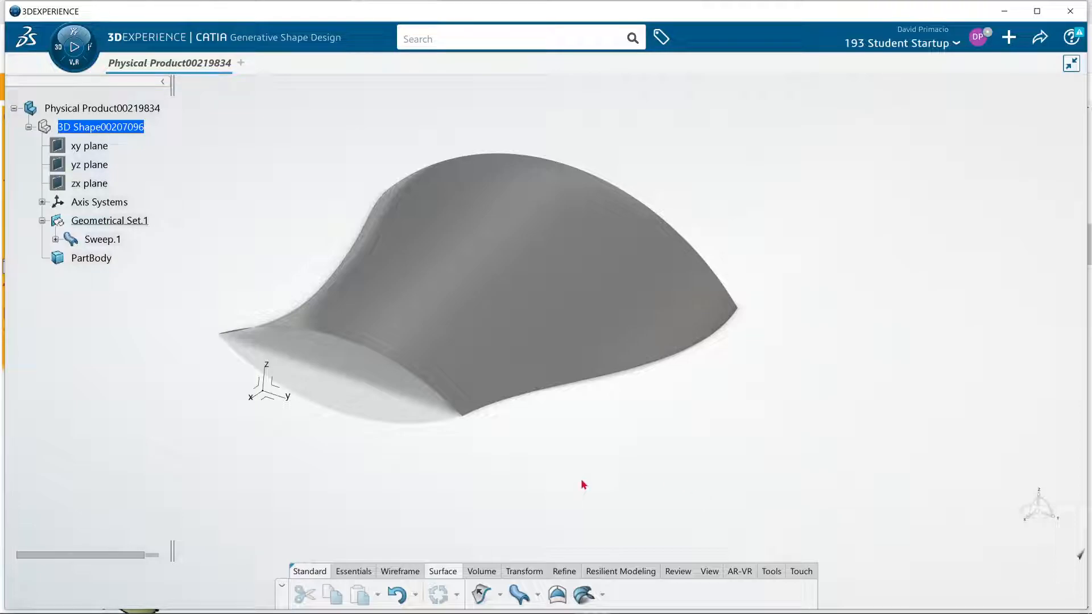
key(alt+Tab)
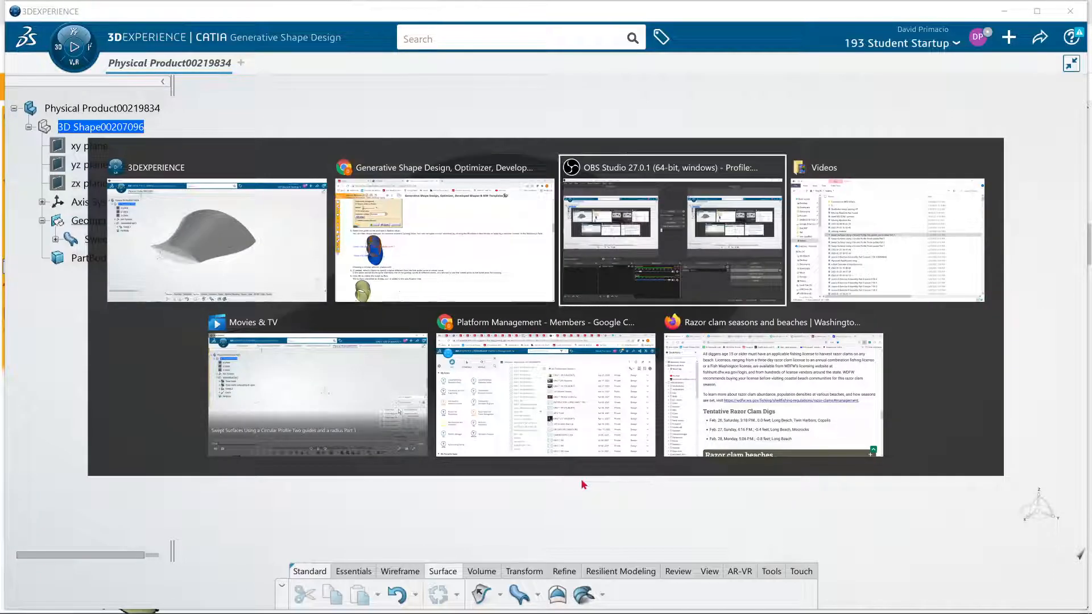